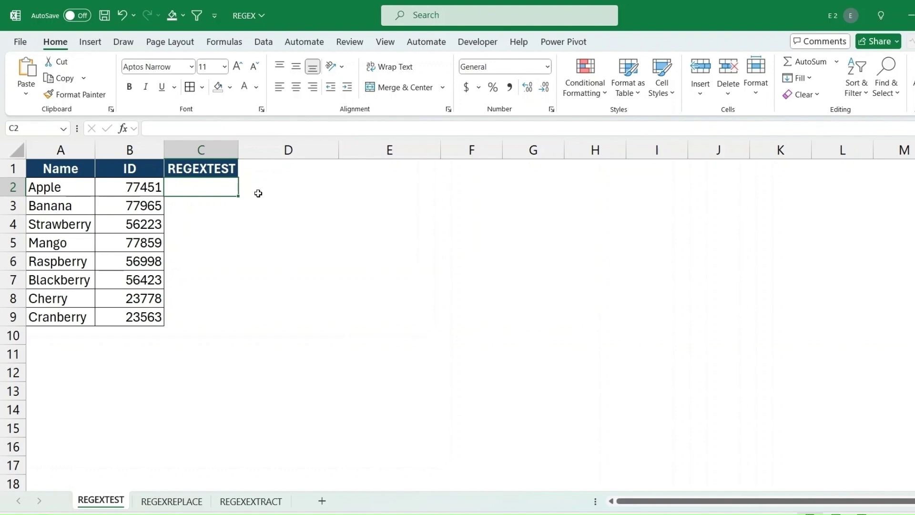
Enter =REGEXTEST(A2,"a",1) in C2 to test Apple for the letter a, ignoring case.
{"action": "left_click", "coordinate": [217, 173]}
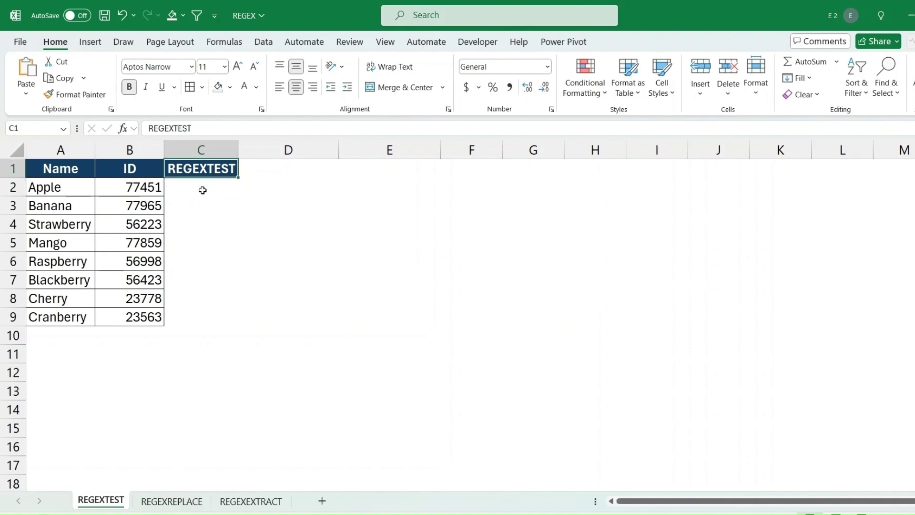
{"action": "left_click", "coordinate": [203, 190]}
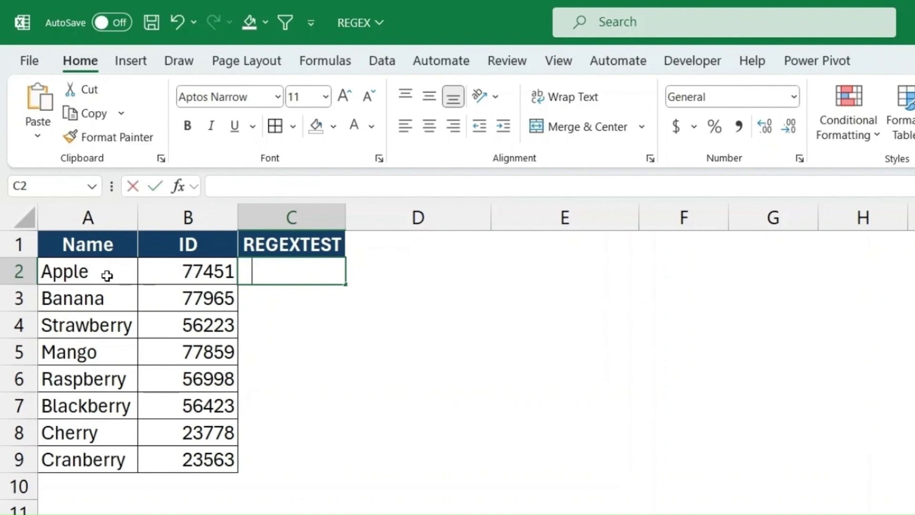
{"action": "type", "text": "=reg"}
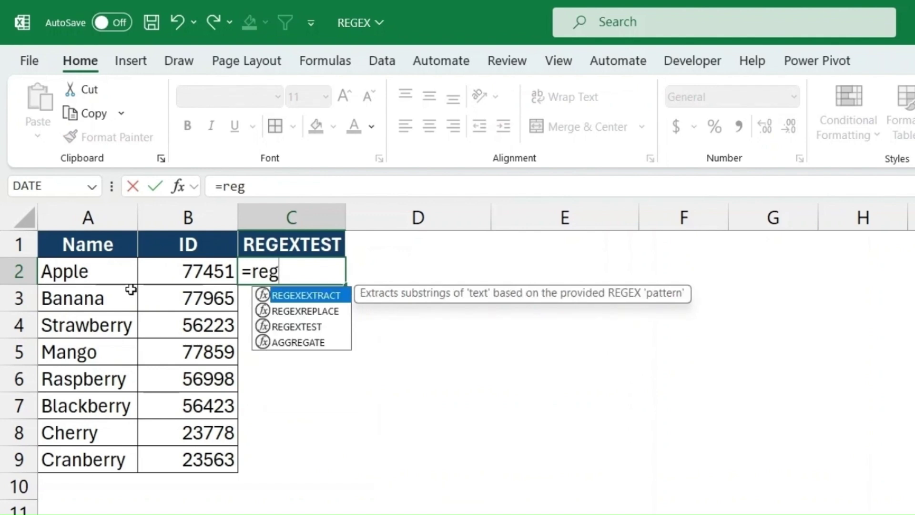
{"action": "double_click", "coordinate": [305, 326]}
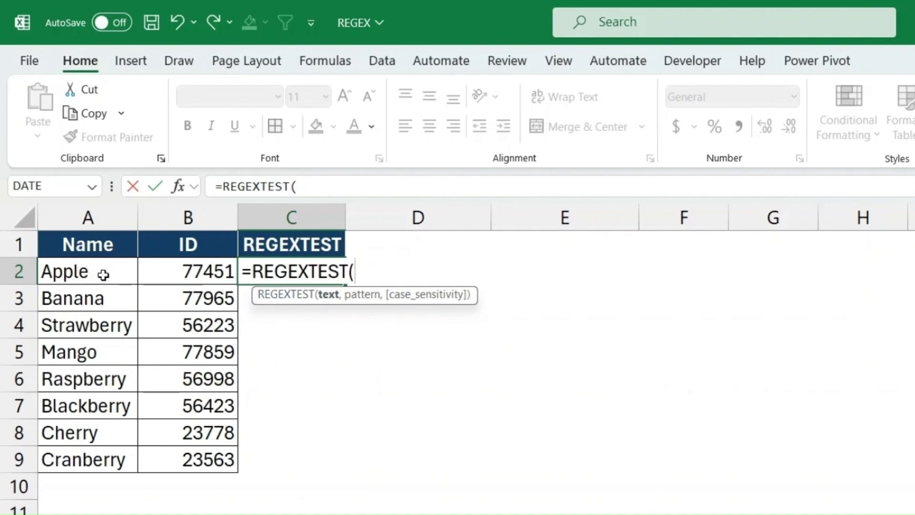
{"action": "left_click", "coordinate": [102, 273]}
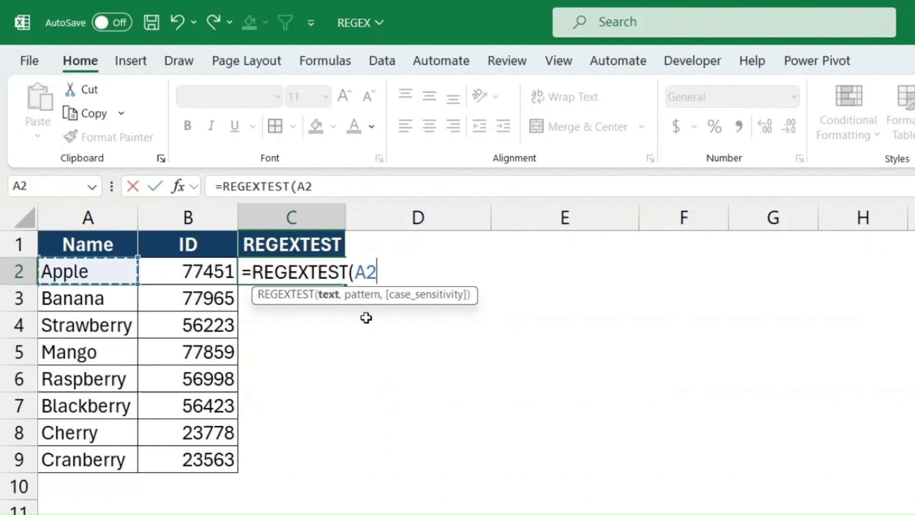
{"action": "type", "text": ","}
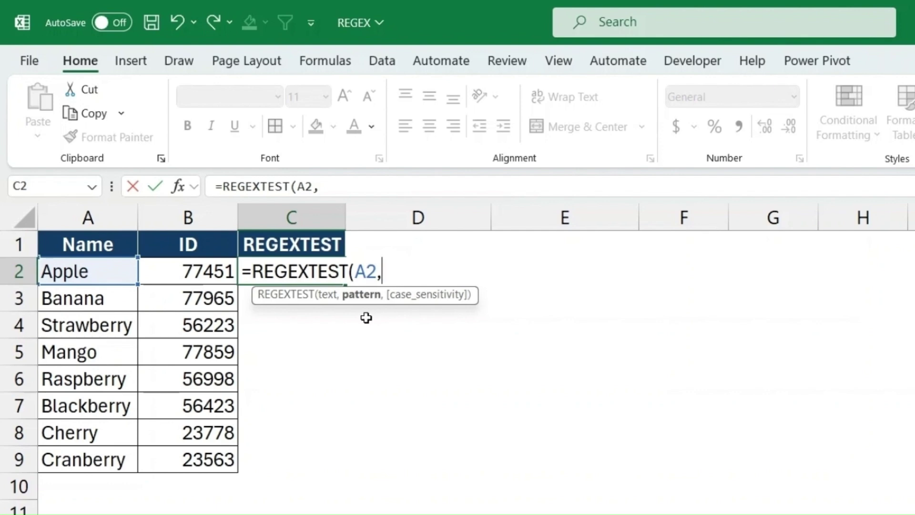
{"action": "type", "text": "\"\""}
{"action": "left_click", "coordinate": [326, 186]}
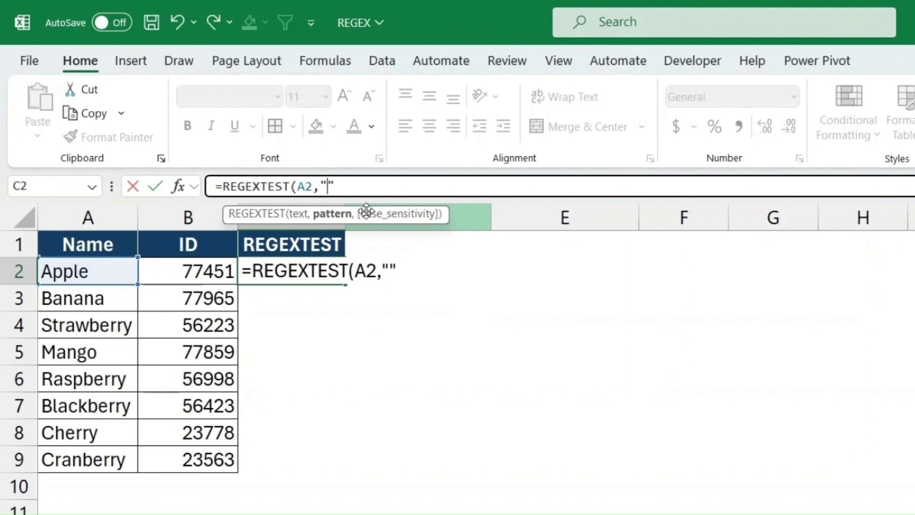
{"action": "type", "text": "a"}
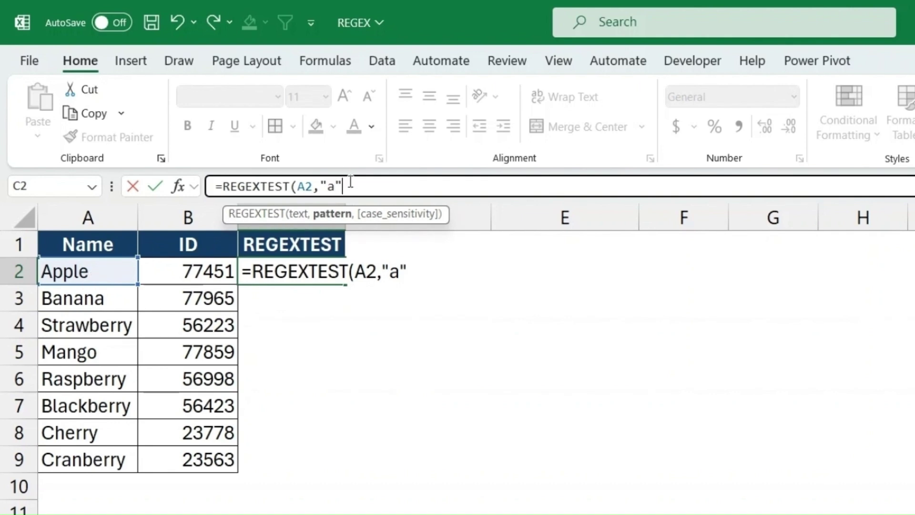
{"action": "type", "text": ","}
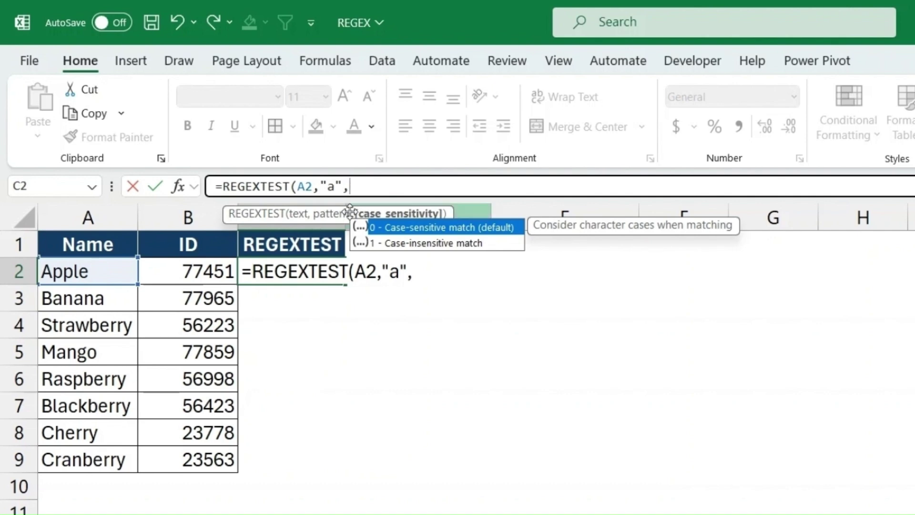
{"action": "left_click", "coordinate": [436, 243]}
{"action": "key", "text": "Tab"}
{"action": "key", "text": "Return"}
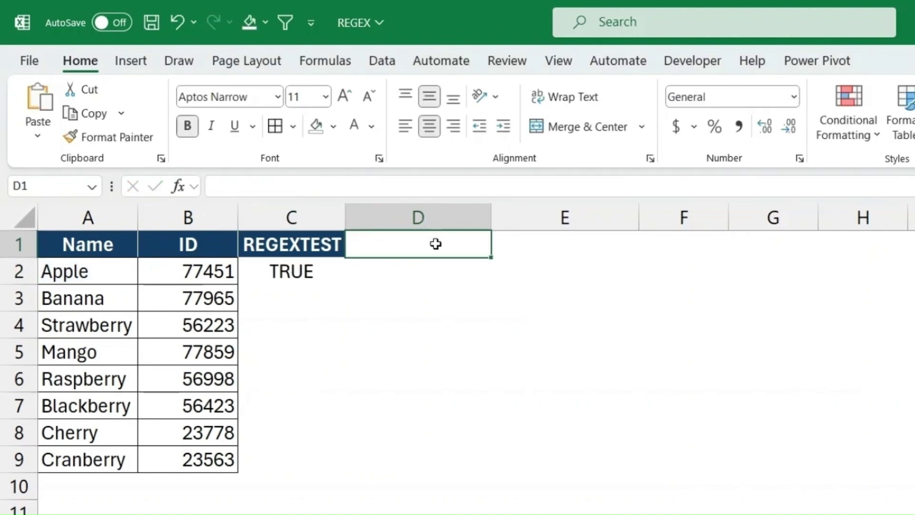
Fill the test down to C9 and pick out Cherry's FALSE result.
{"action": "left_click", "coordinate": [318, 267]}
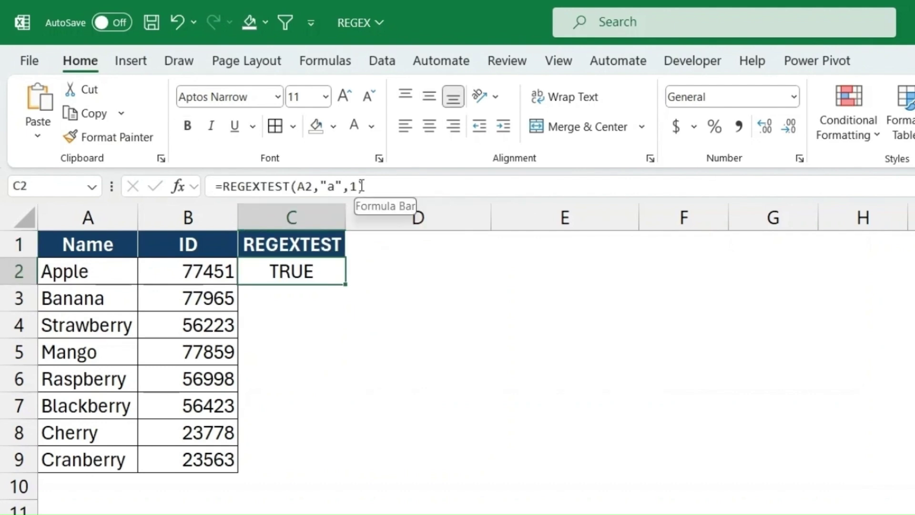
{"action": "double_click", "coordinate": [345, 283]}
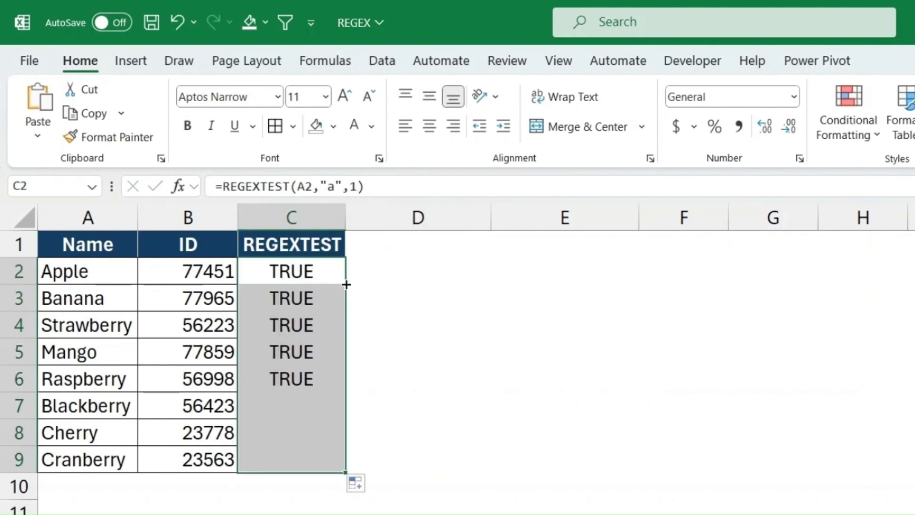
{"action": "left_click_drag", "start_coordinate": [285, 425], "coordinate": [93, 434]}
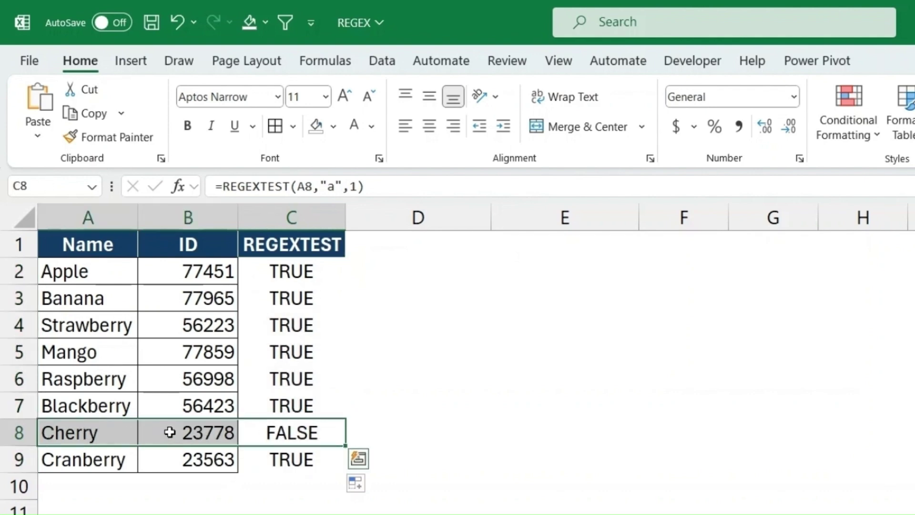
{"action": "left_click", "coordinate": [266, 431]}
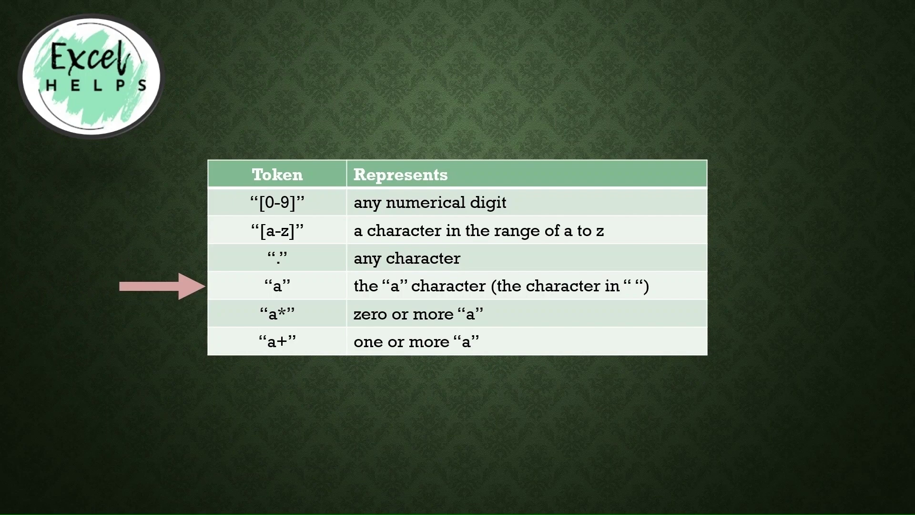
Advance the token slide arrow through the a* row to the a+ row.
{"action": "key", "text": "Right"}
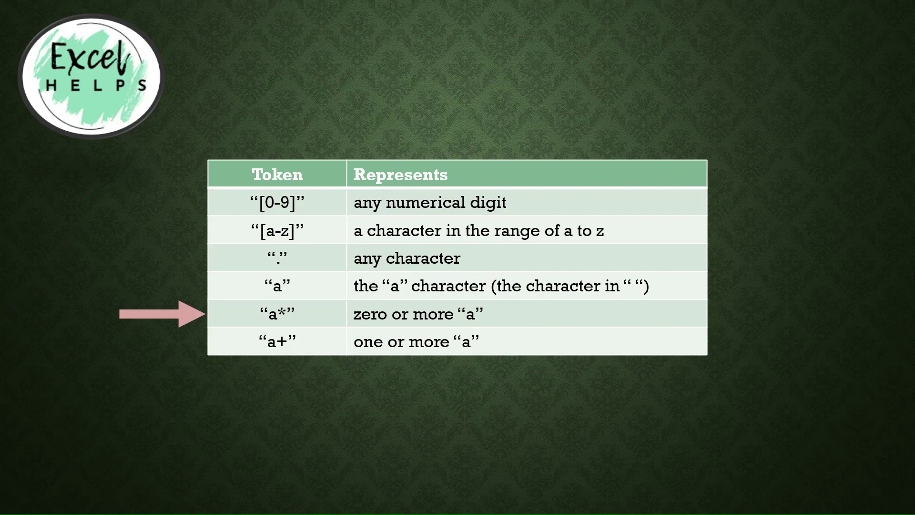
{"action": "key", "text": "Right"}
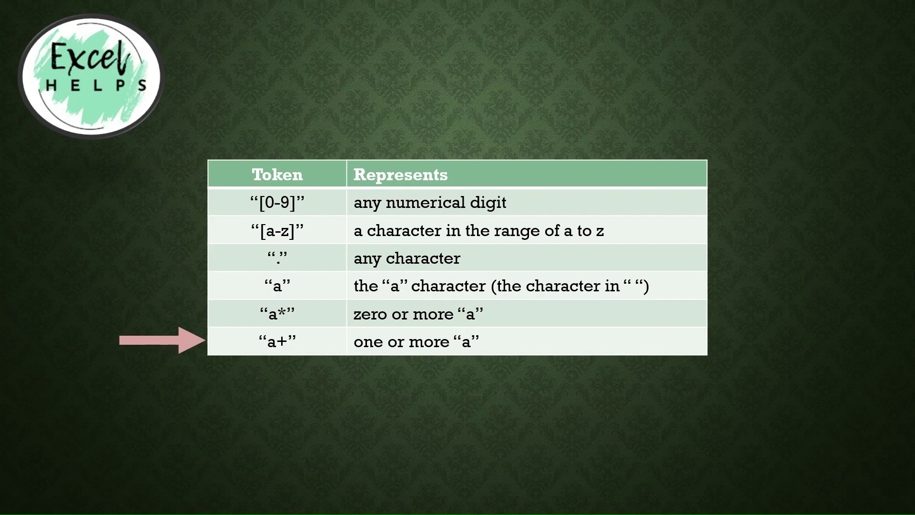
Advance past the final animation to clear the arrow from the token table.
{"action": "key", "text": "Right"}
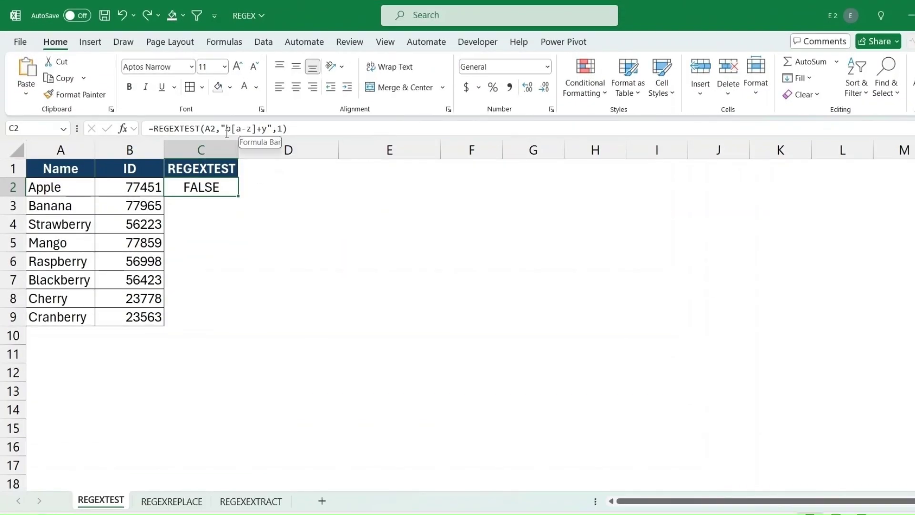
Fill the berry test down, undo it, and delete C2's berry formula.
{"action": "double_click", "coordinate": [237, 196]}
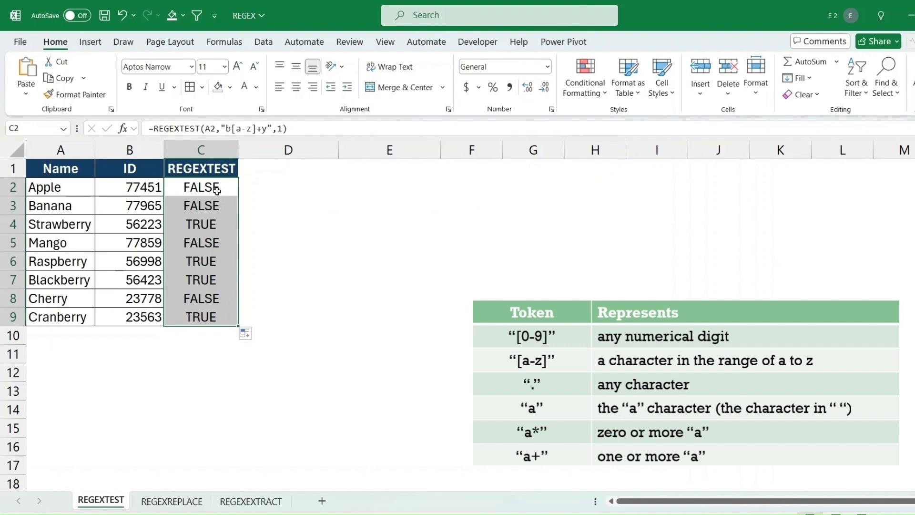
{"action": "key", "text": "ctrl+z"}
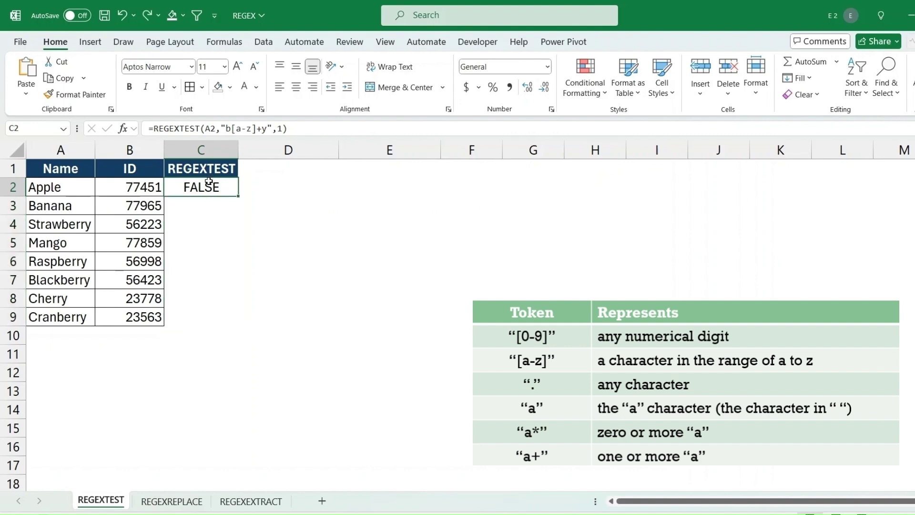
{"action": "key", "text": "Delete"}
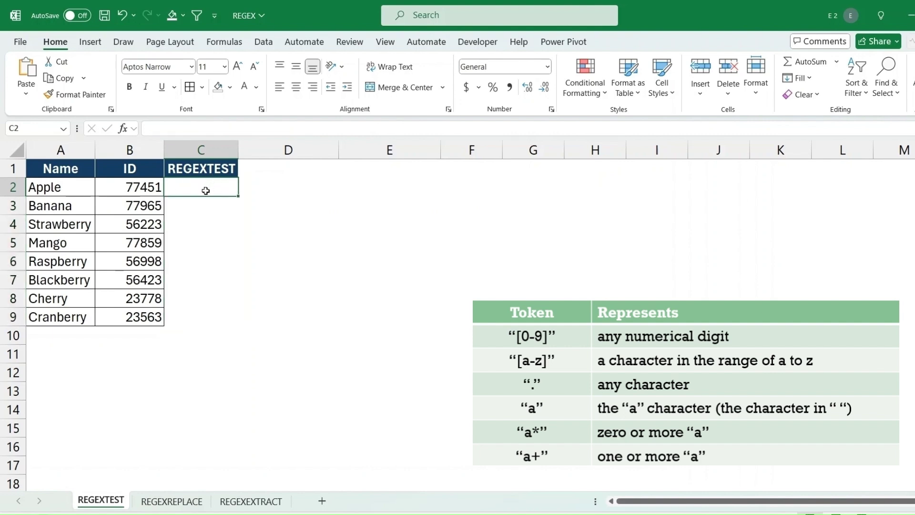
Write =REGEXTEST(B2,"77[0-9].+",1) in C2 to test Apple's ID.
{"action": "type", "text": "=re"}
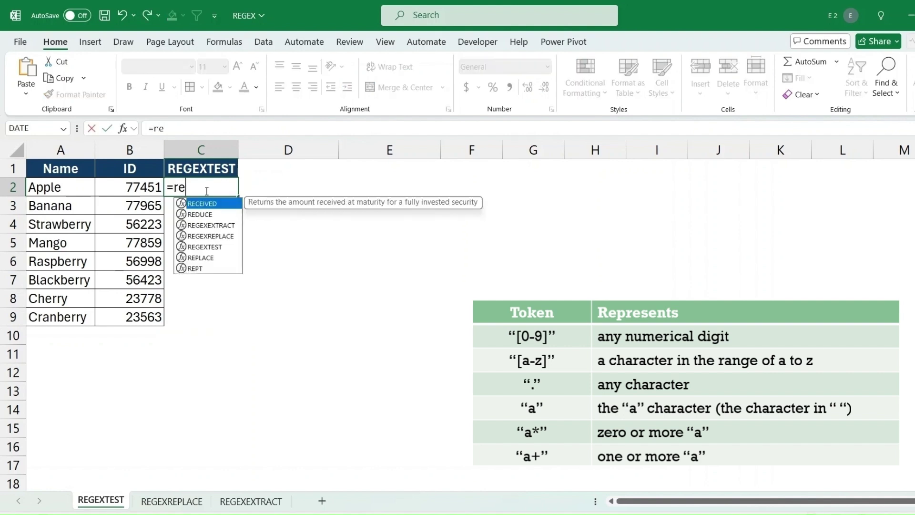
{"action": "double_click", "coordinate": [206, 246]}
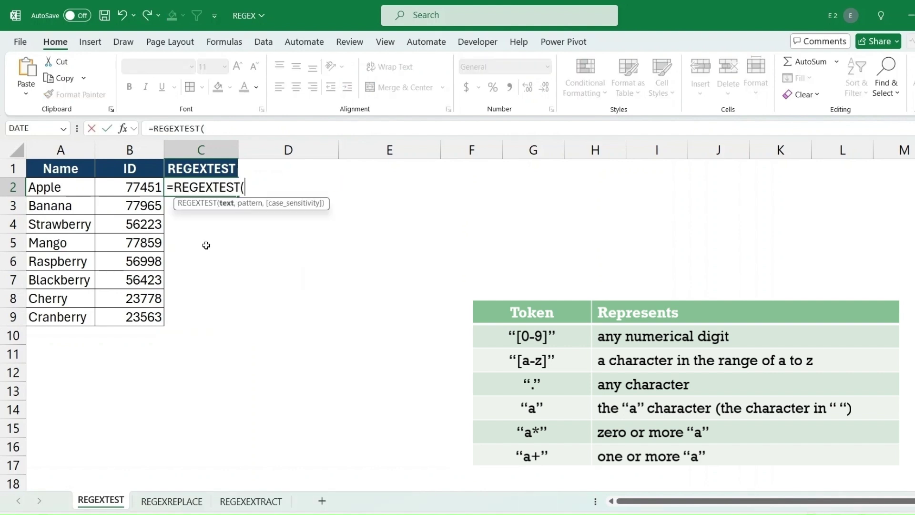
{"action": "left_click", "coordinate": [136, 188]}
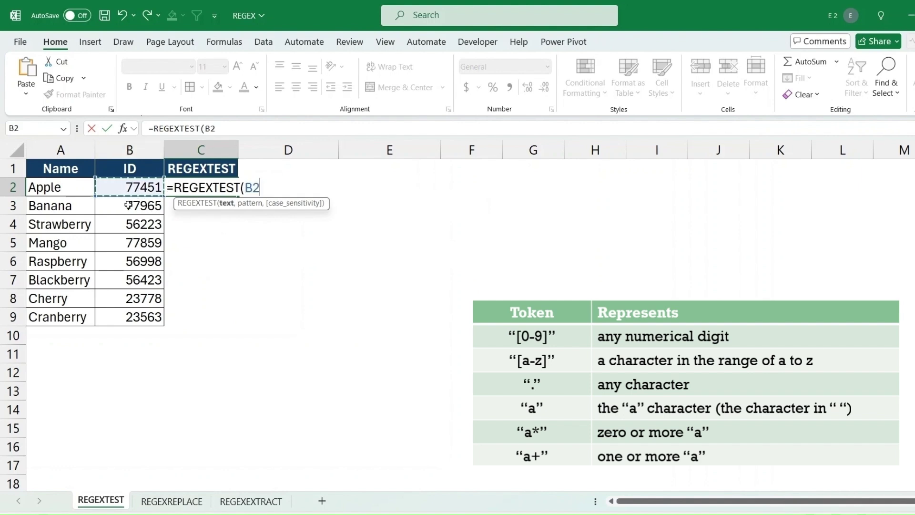
{"action": "type", "text": ","}
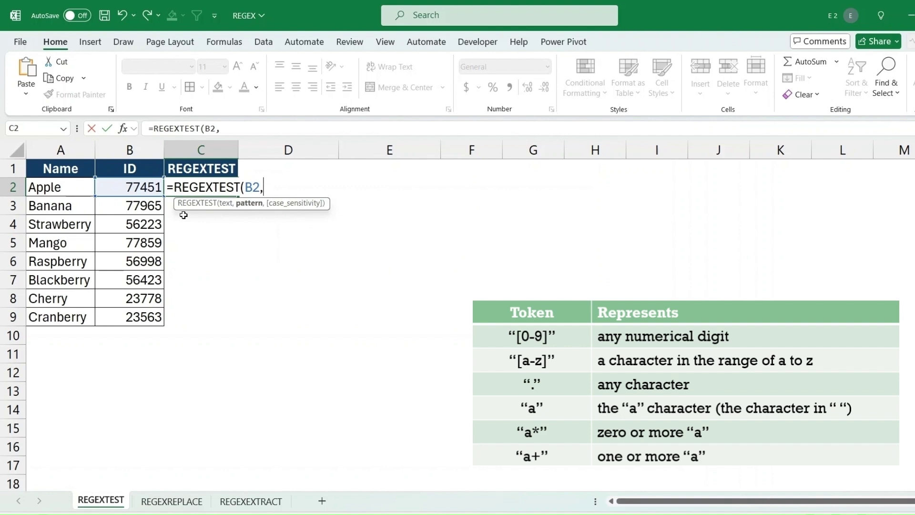
{"action": "type", "text": "\"77"}
{"action": "type", "text": "[0-9"}
{"action": "type", "text": "].+"}
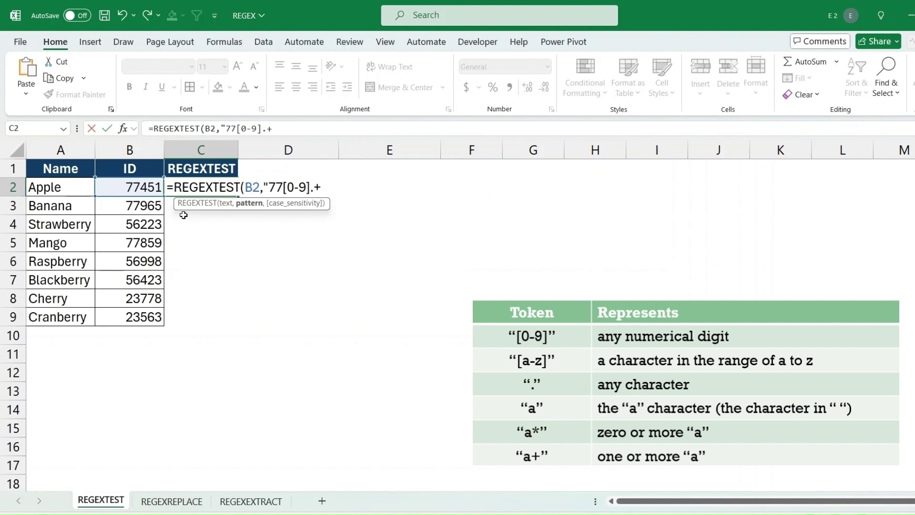
{"action": "type", "text": "\","}
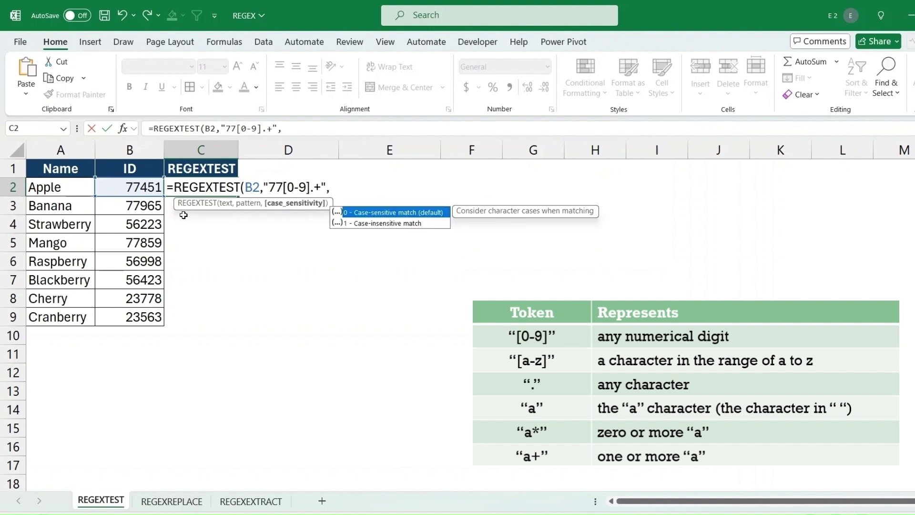
{"action": "type", "text": "1"}
Commit the 77-prefix ID test in C2 and fill it down the fruit list.
{"action": "key", "text": "Return"}
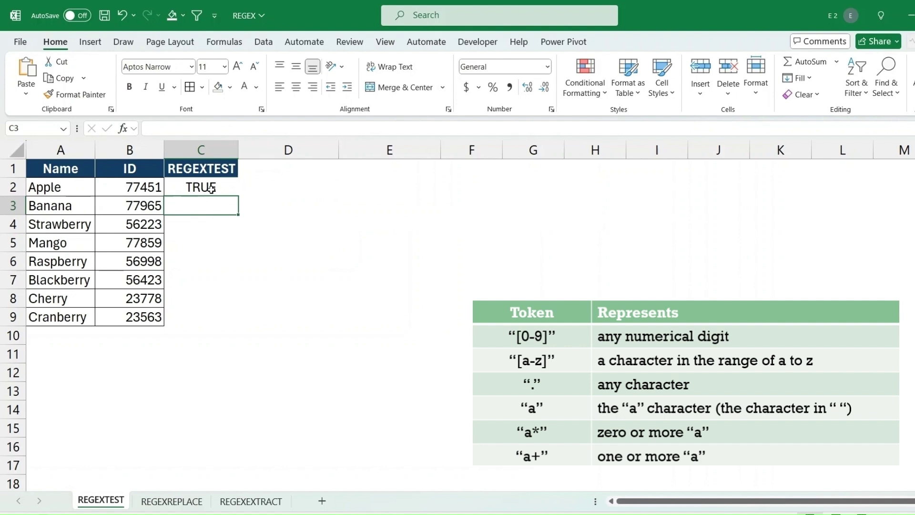
{"action": "left_click", "coordinate": [210, 189]}
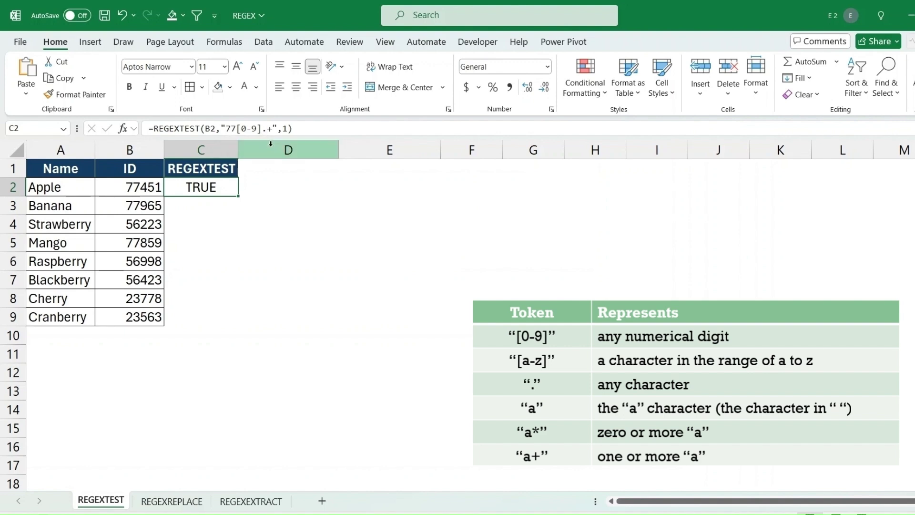
{"action": "double_click", "coordinate": [237, 196]}
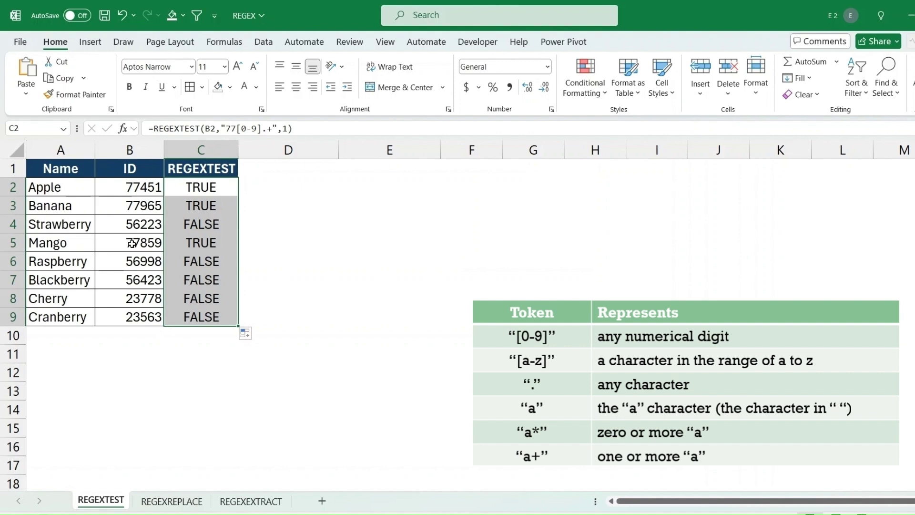
Change Cherry's C8 pattern from .* to .+ in the formula bar.
{"action": "left_click", "coordinate": [143, 298]}
{"action": "key", "text": "shift+Right"}
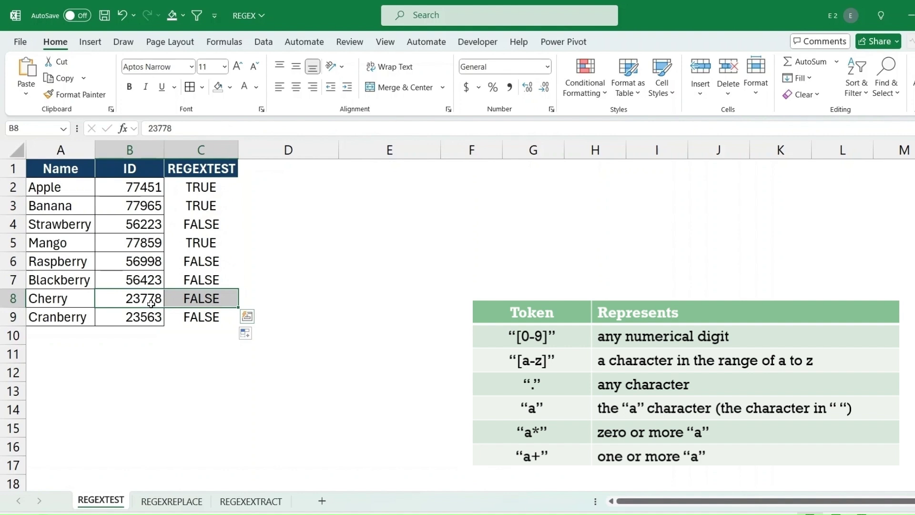
{"action": "left_click", "coordinate": [182, 300]}
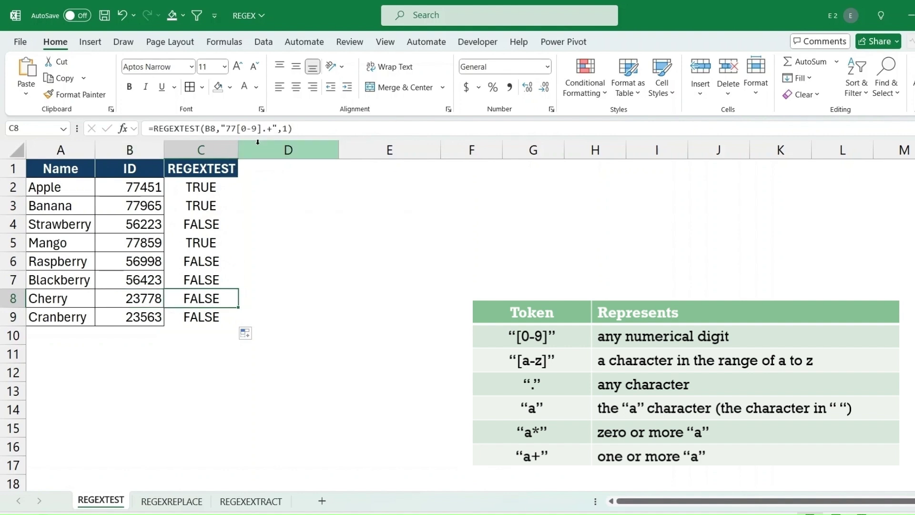
{"action": "left_click", "coordinate": [269, 129]}
{"action": "key", "text": "BackSpace"}
{"action": "type", "text": "+"}
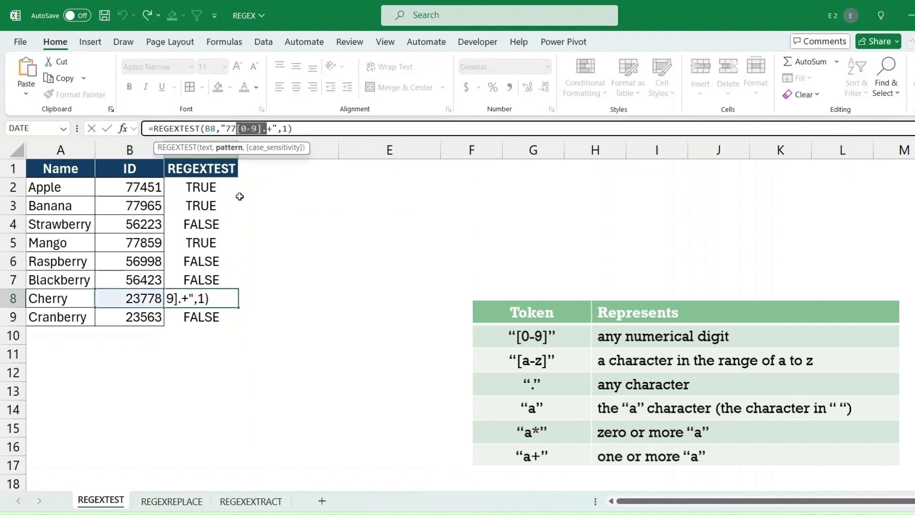
{"action": "left_click", "coordinate": [247, 276]}
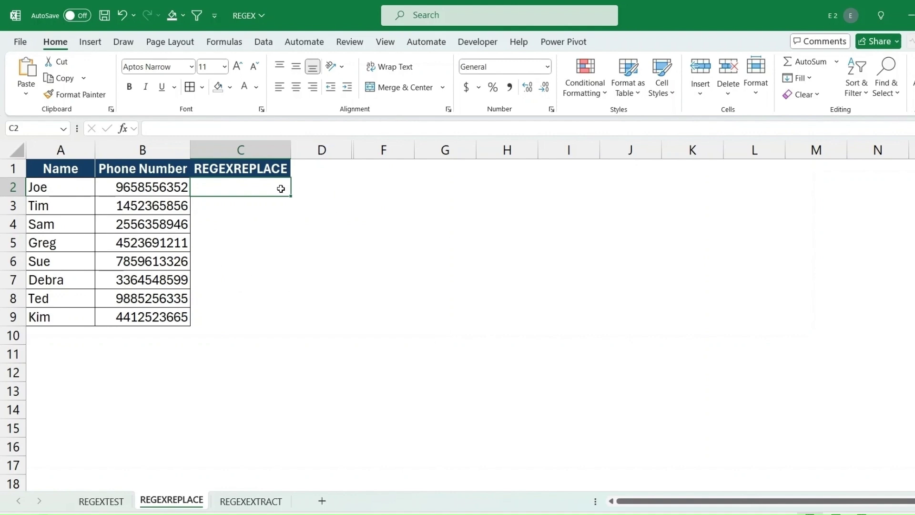
Build =REGEXREPLACE(B2,"[0-9]{3}","-***-",2,1) in C2 for Joe's number.
{"action": "type", "text": "=re"}
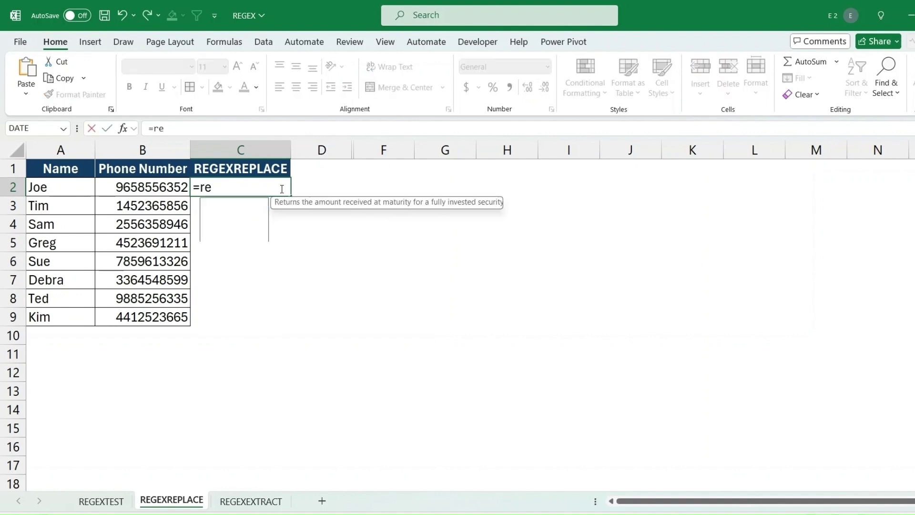
{"action": "type", "text": "ge"}
{"action": "double_click", "coordinate": [256, 214]}
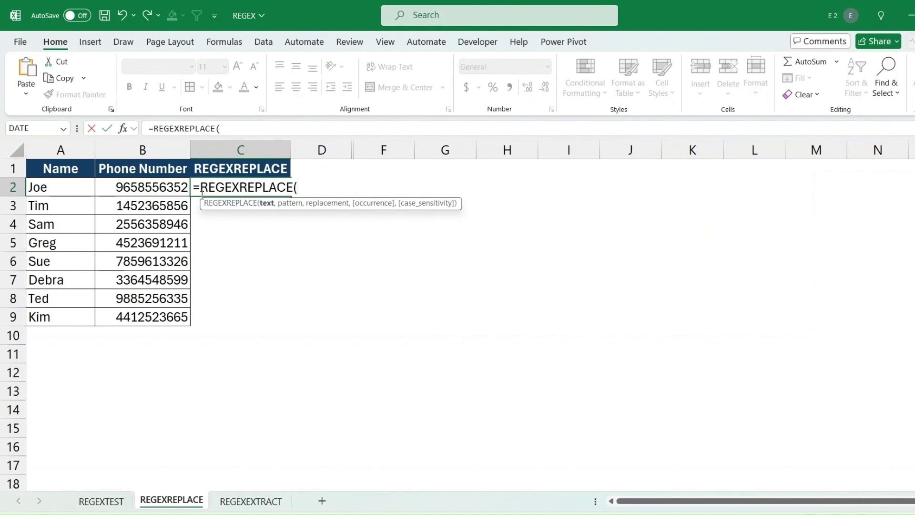
{"action": "left_click", "coordinate": [166, 189]}
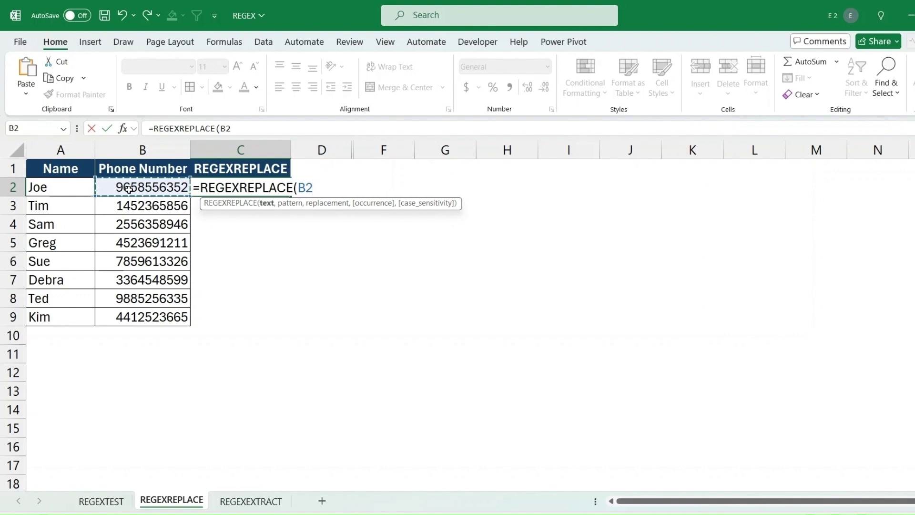
{"action": "type", "text": ",\""}
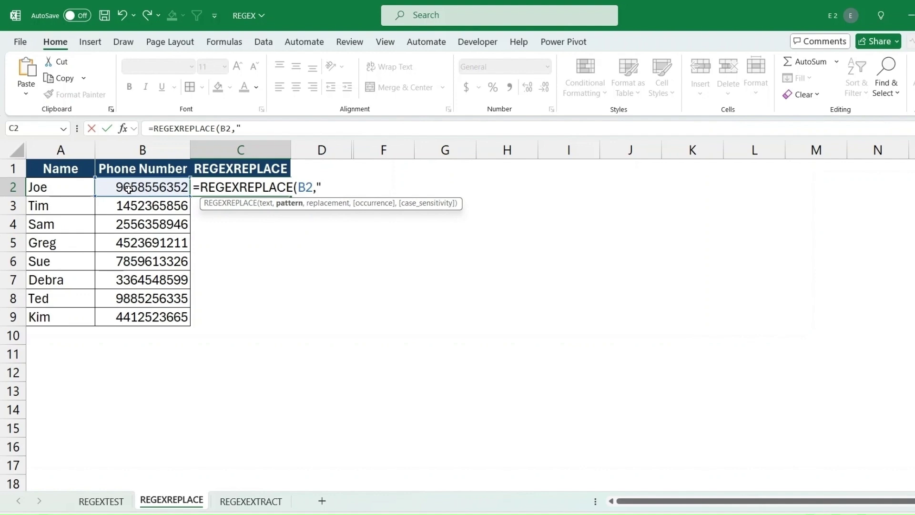
{"action": "type", "text": "[0-9"}
{"action": "type", "text": "]{"}
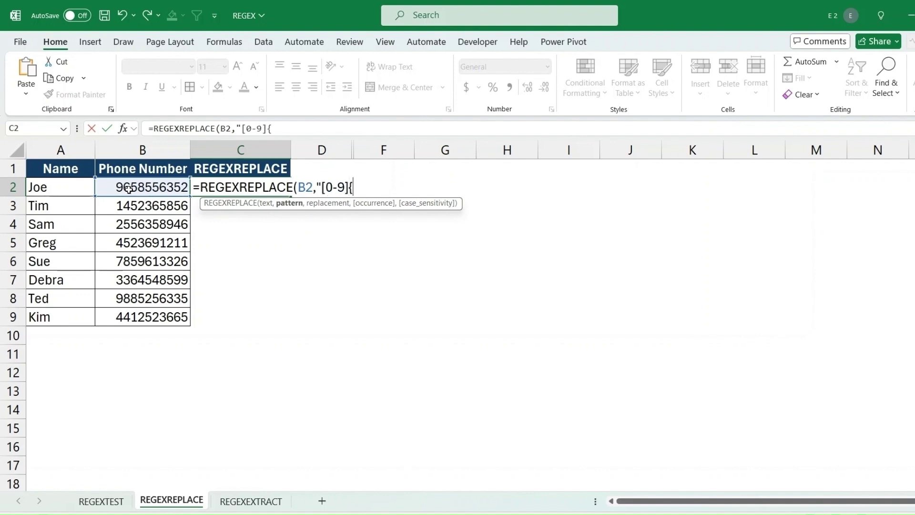
{"action": "type", "text": "3}"}
{"action": "type", "text": ","}
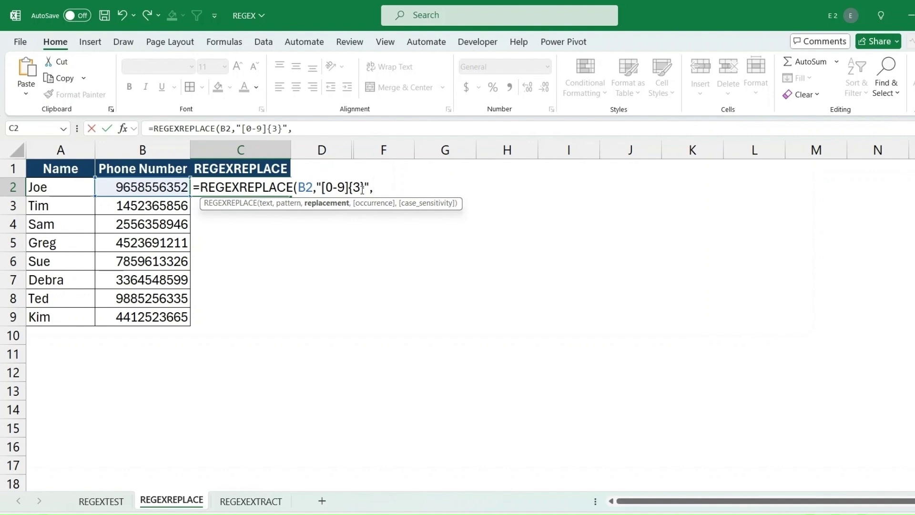
{"action": "type", "text": "-"}
{"action": "type", "text": "*"}
{"action": "type", "text": ","}
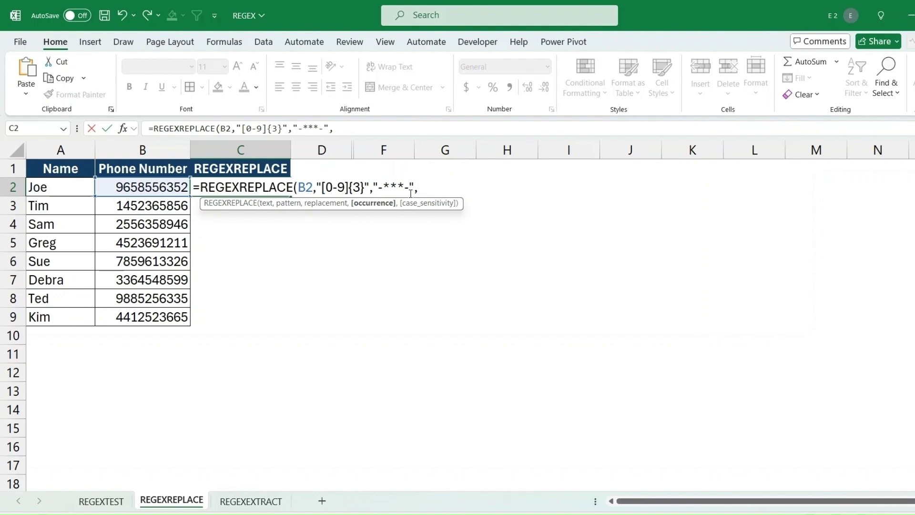
{"action": "type", "text": "2,"}
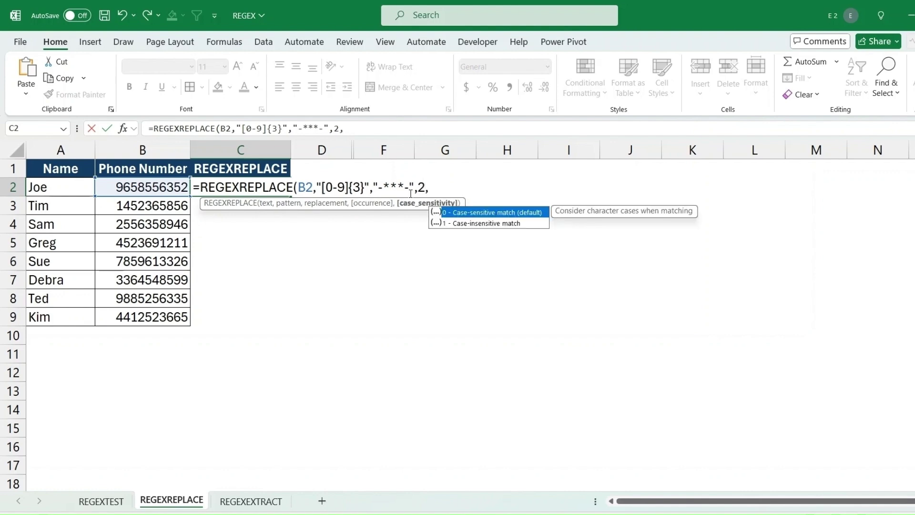
{"action": "type", "text": "1"}
Commit the C2 masking formula and fill it down to C9.
{"action": "key", "text": "Return"}
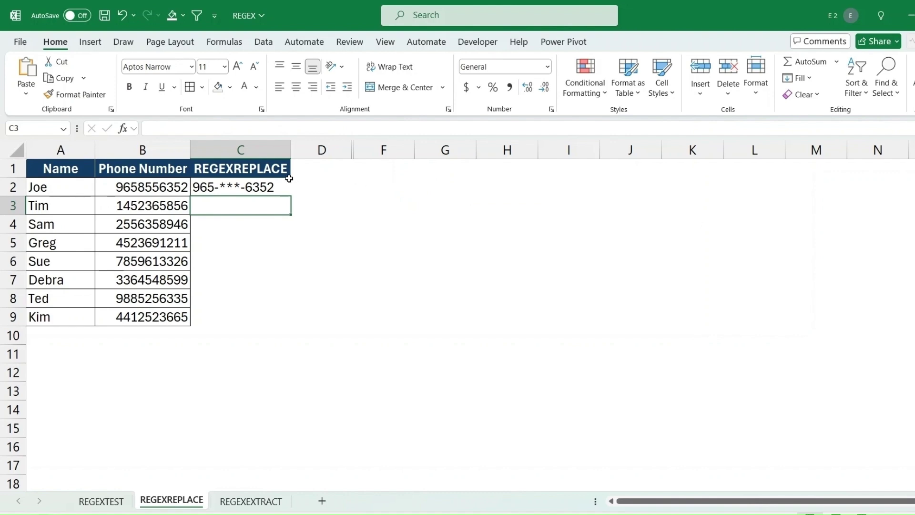
{"action": "left_click", "coordinate": [287, 184]}
{"action": "double_click", "coordinate": [292, 195]}
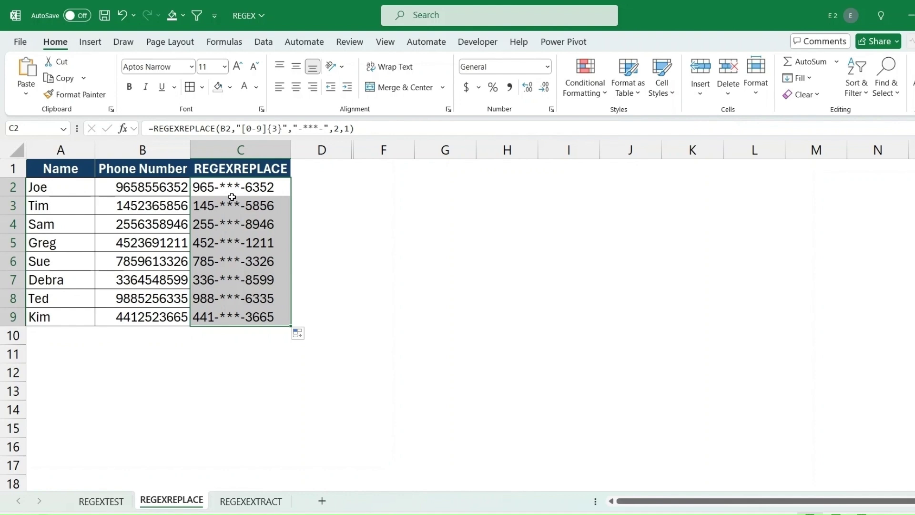
Unhide column E and compare E2's CONCAT/LEFT/RIGHT formula with C2's REGEXREPLACE.
{"action": "left_click_drag", "start_coordinate": [383, 150], "coordinate": [329, 151]}
{"action": "right_click", "coordinate": [328, 152]}
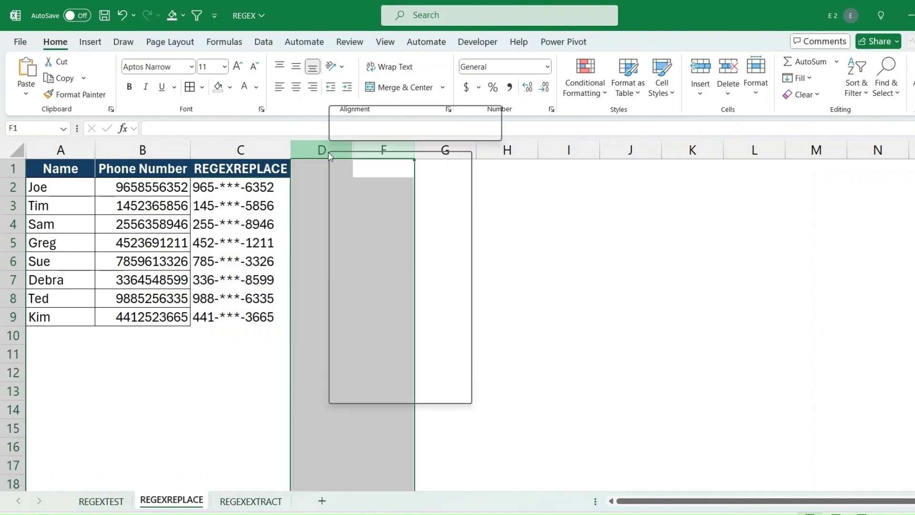
{"action": "left_click", "coordinate": [374, 394]}
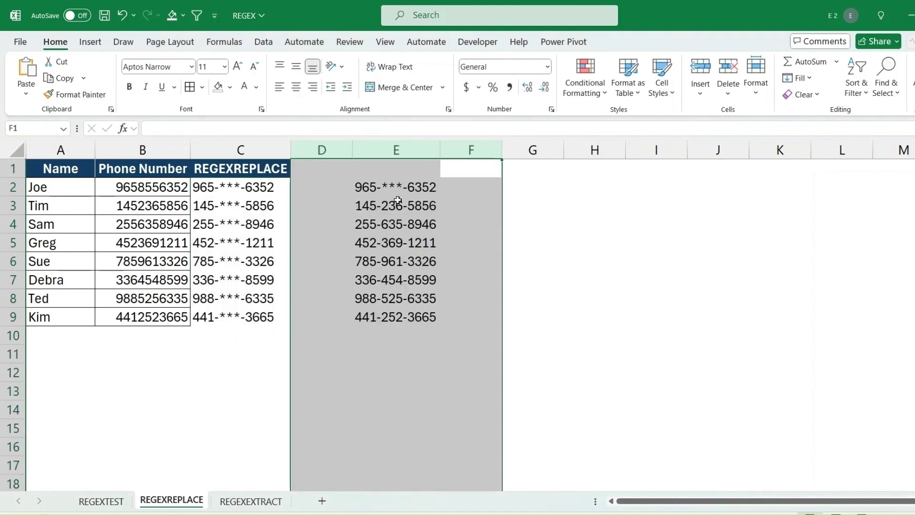
{"action": "left_click", "coordinate": [395, 188]}
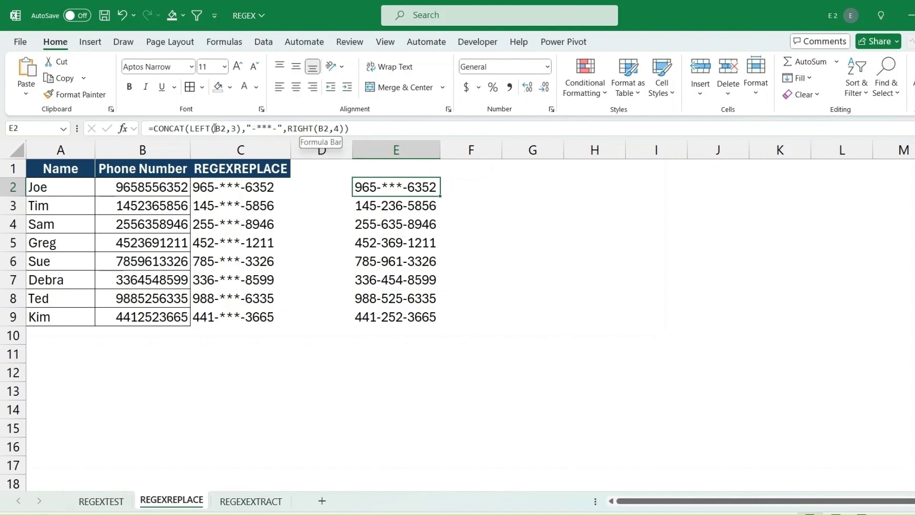
{"action": "left_click", "coordinate": [229, 189]}
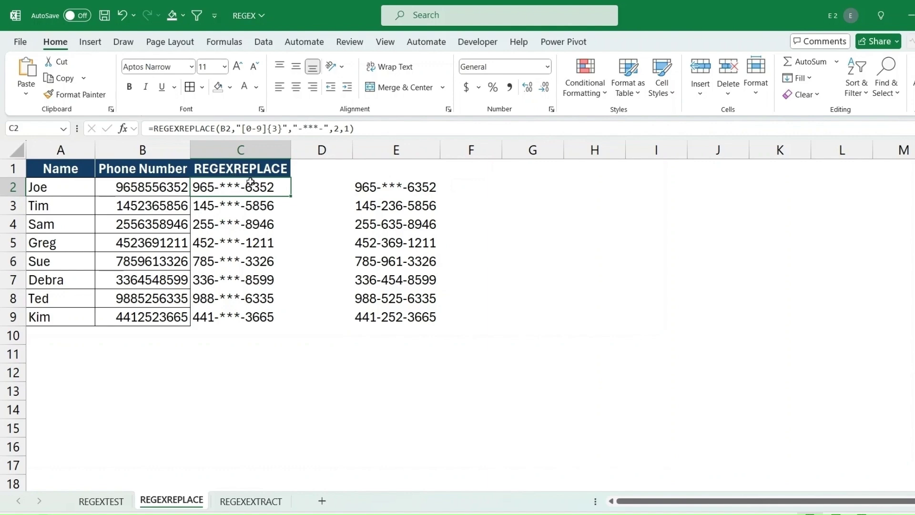
On the REGEXEXTRACT sheet, enter =REGEXEXTRACT(B2,"complete.+",0,1) in C2.
{"action": "key", "text": "ctrl+Page_Down"}
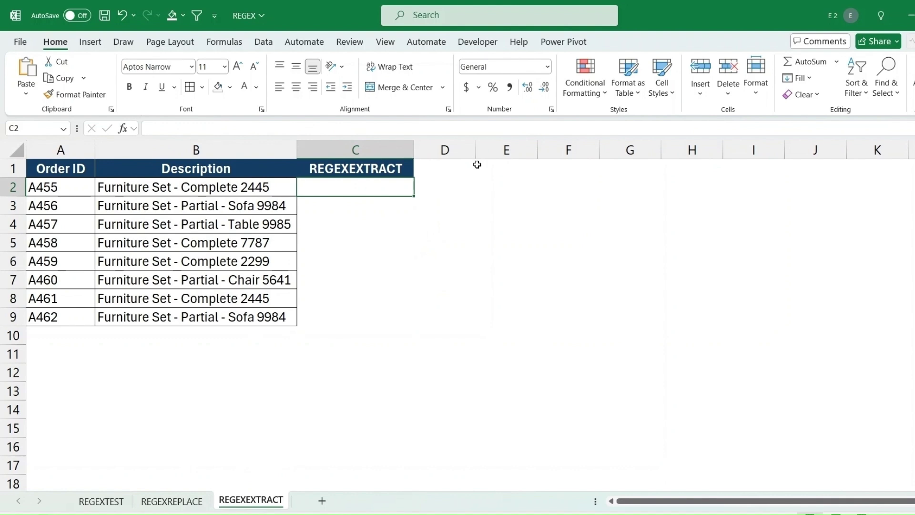
{"action": "left_click_drag", "start_coordinate": [237, 189], "coordinate": [238, 308]}
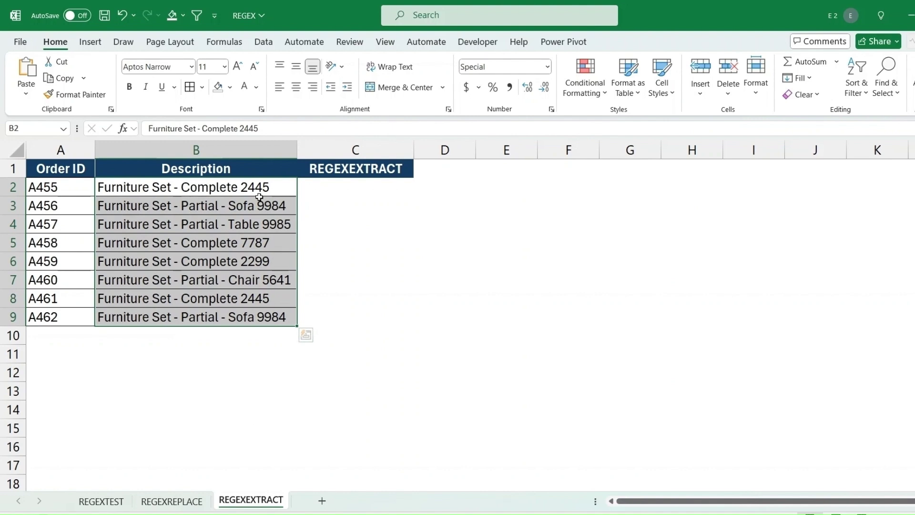
{"action": "left_click", "coordinate": [318, 183]}
{"action": "type", "text": "="}
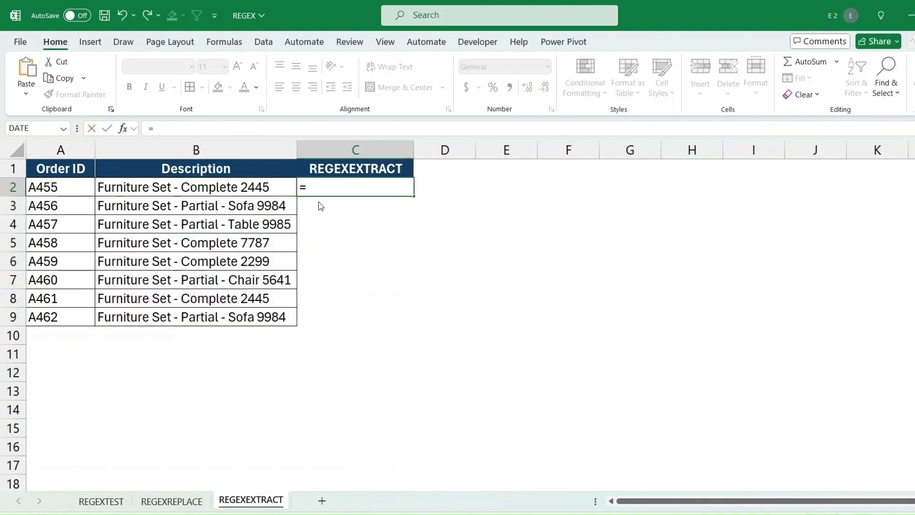
{"action": "type", "text": "rege"}
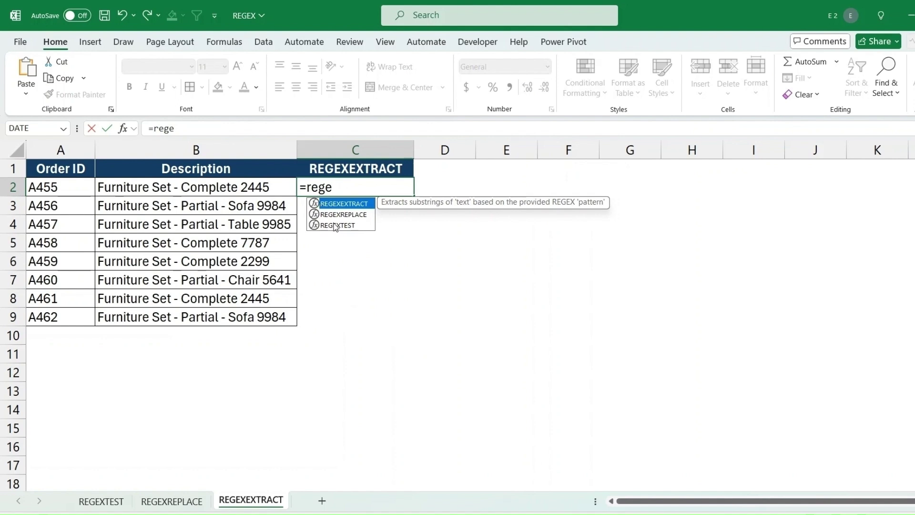
{"action": "key", "text": "Tab"}
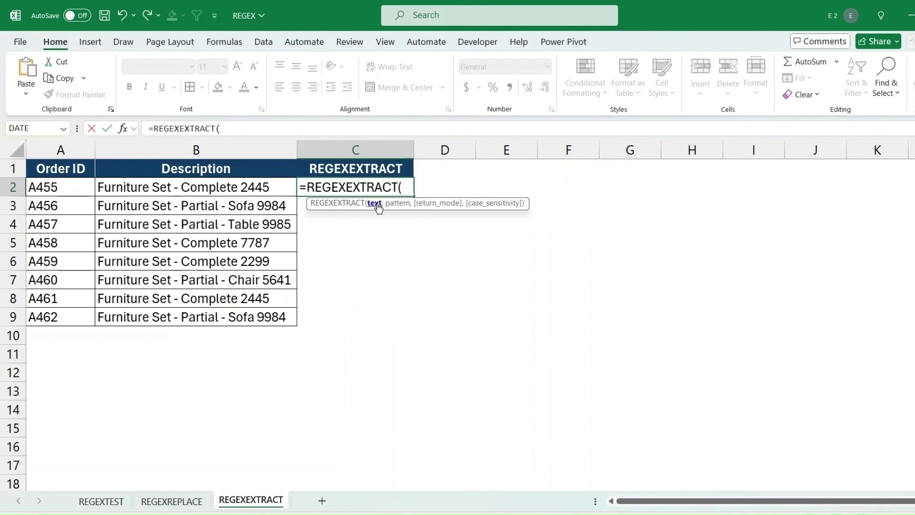
{"action": "left_click", "coordinate": [228, 191]}
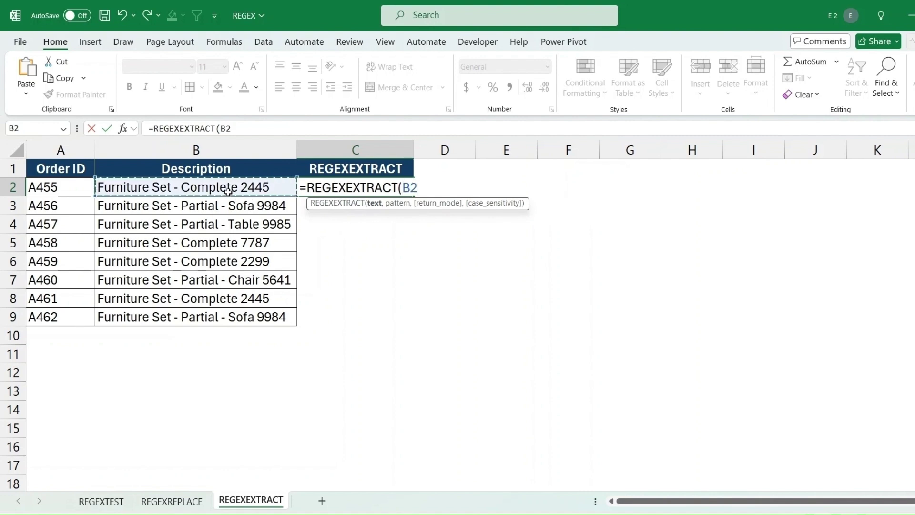
{"action": "type", "text": ","}
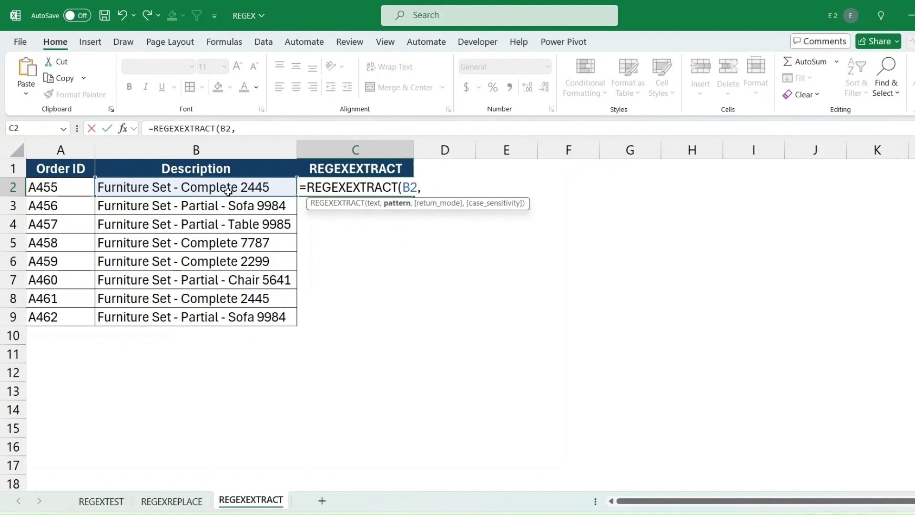
{"action": "type", "text": "\"co"}
{"action": "type", "text": "mplete"}
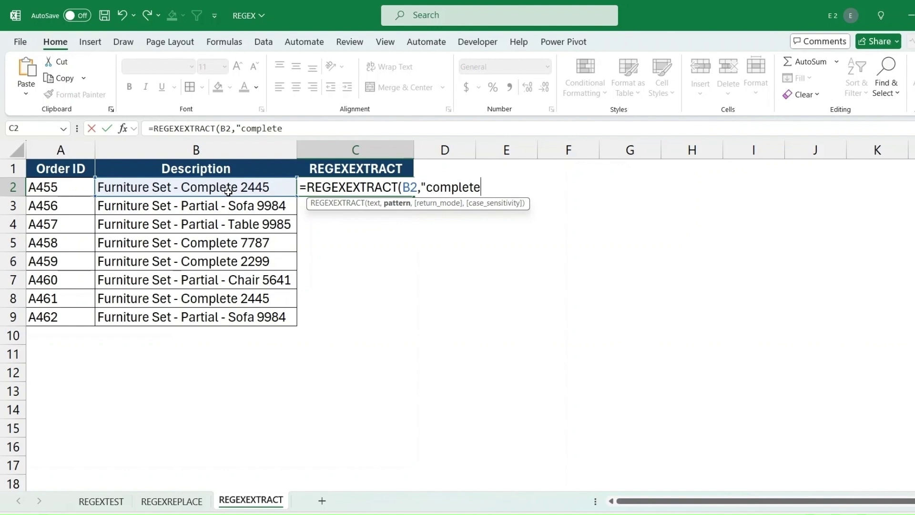
{"action": "type", "text": ".+"}
{"action": "type", "text": "\","}
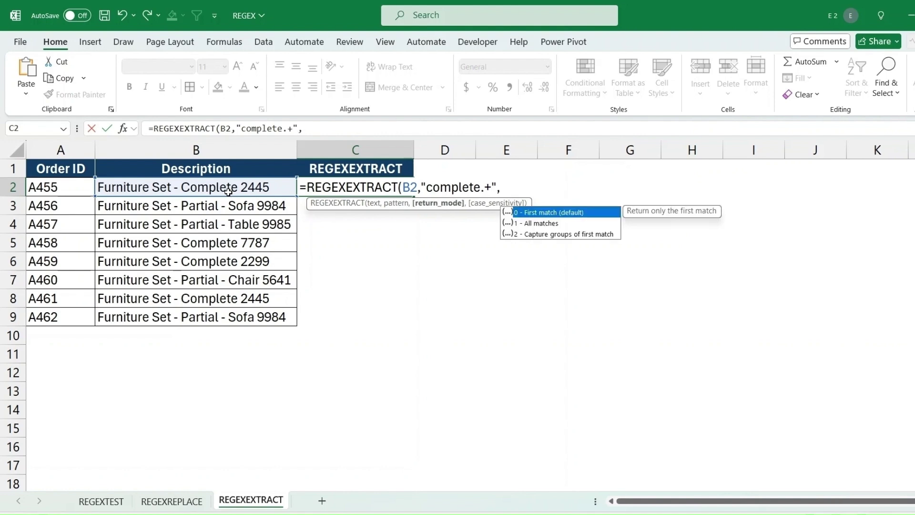
{"action": "type", "text": "0"}
{"action": "type", "text": ","}
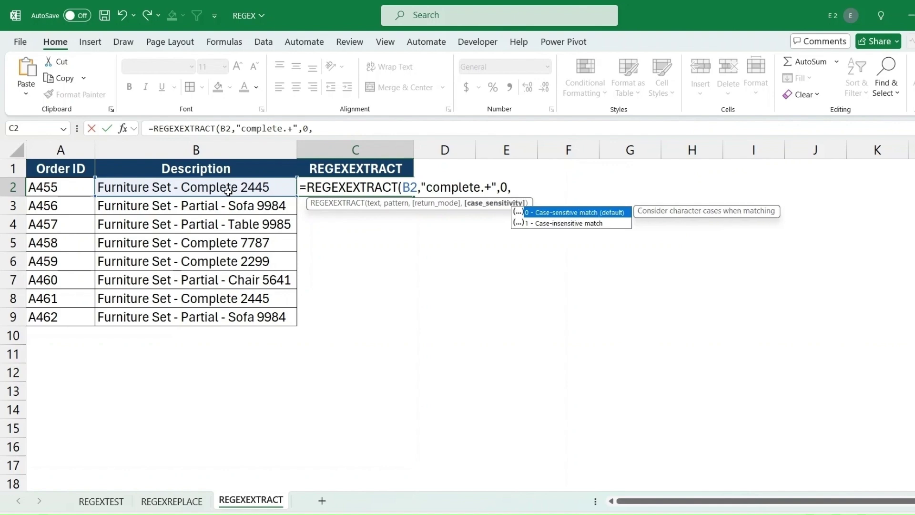
{"action": "type", "text": "1"}
{"action": "key", "text": "Return"}
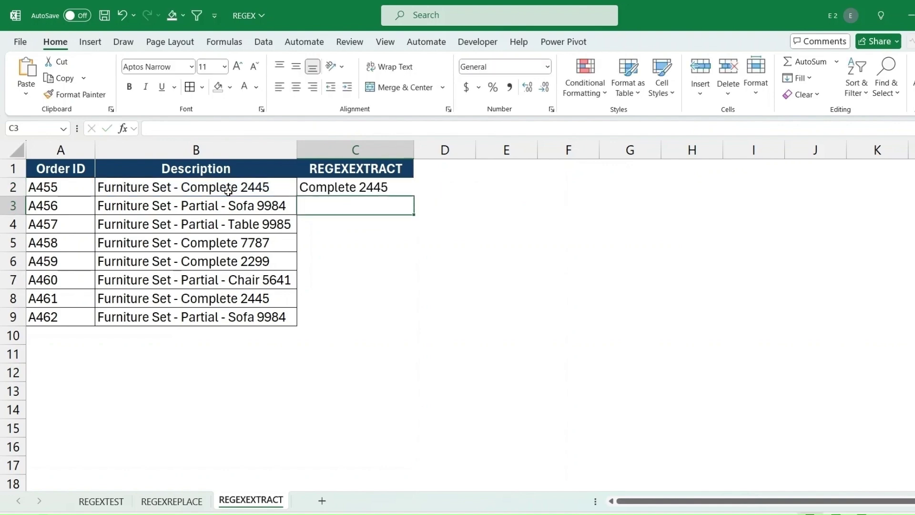
Fill the extraction down to C9 and inspect the #N/A error for order A456.
{"action": "left_click", "coordinate": [333, 192]}
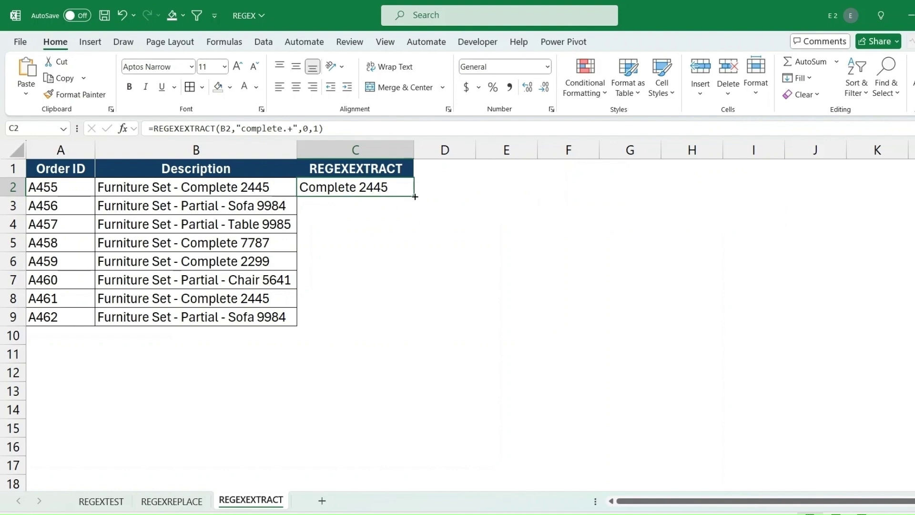
{"action": "double_click", "coordinate": [414, 196]}
{"action": "left_click", "coordinate": [356, 206]}
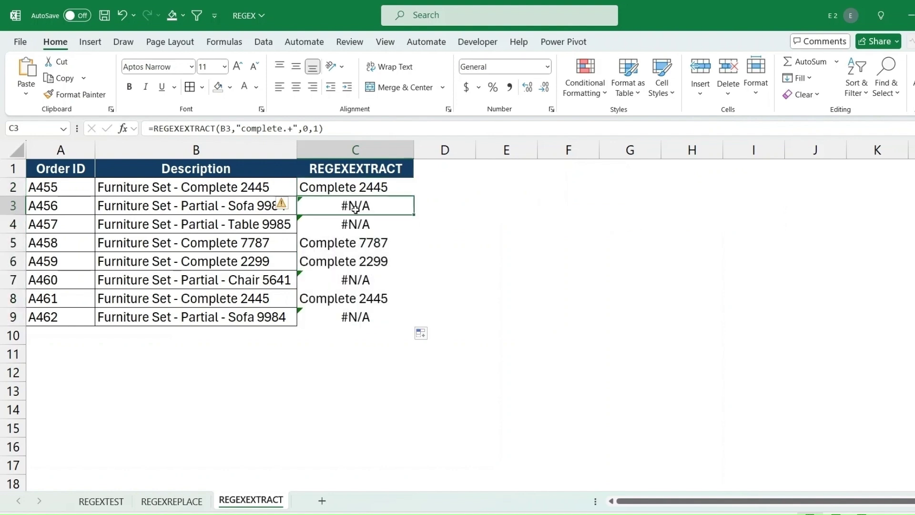
{"action": "left_click", "coordinate": [291, 205]}
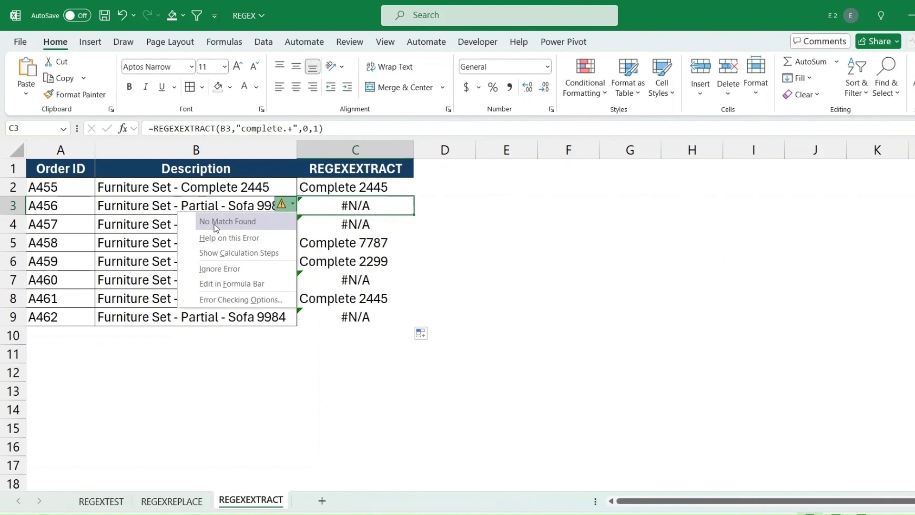
{"action": "key", "text": "Escape"}
{"action": "key", "text": "Up"}
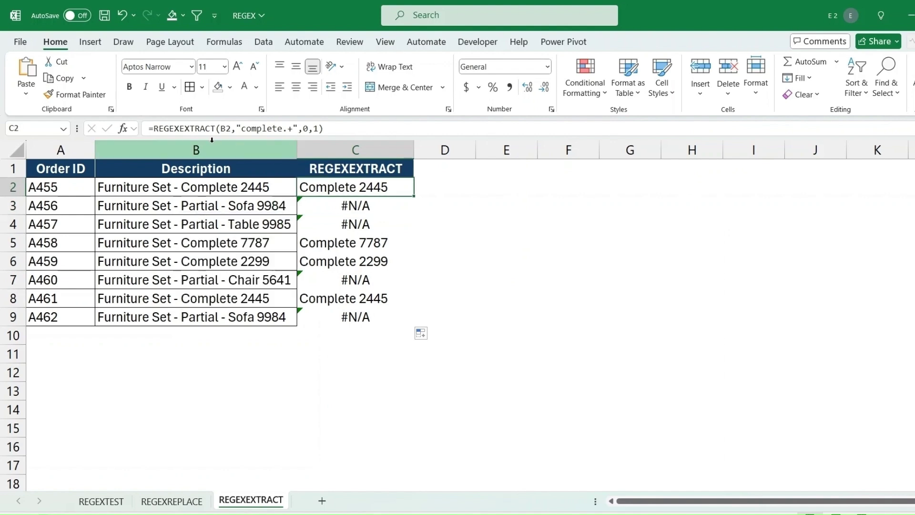
Wrap C2's extraction in IF(ISNA(...),"" to return a blank on no match.
{"action": "left_click", "coordinate": [153, 128]}
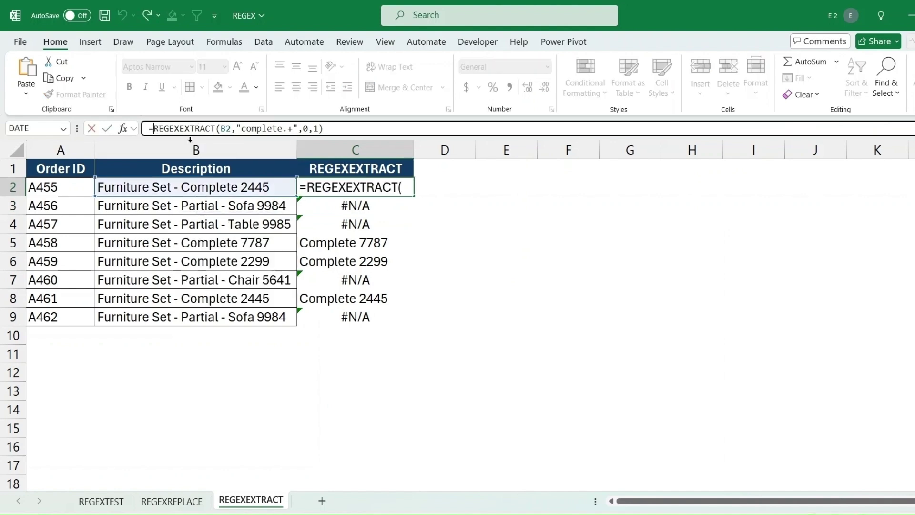
{"action": "type", "text": "if"}
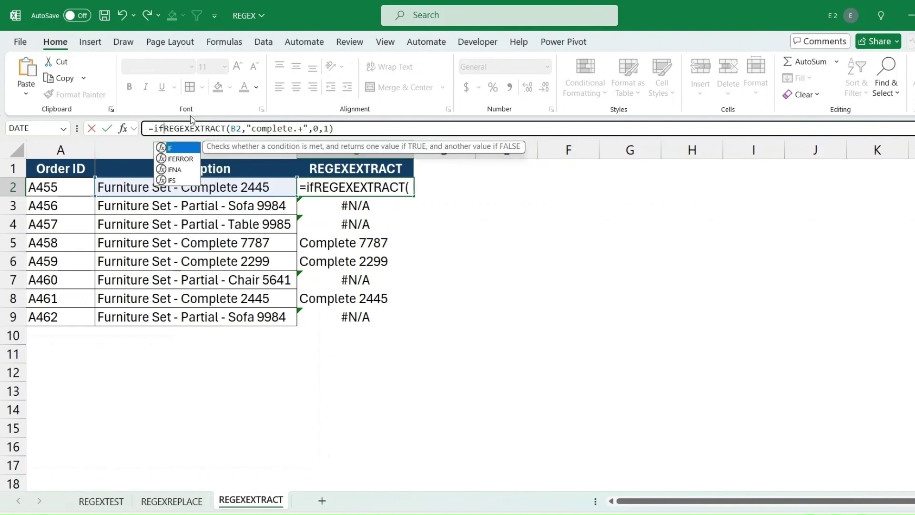
{"action": "double_click", "coordinate": [183, 149]}
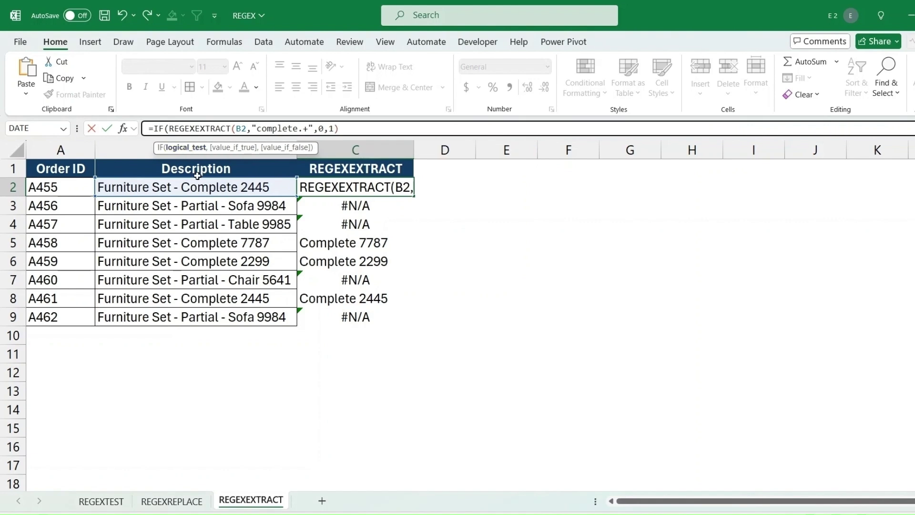
{"action": "type", "text": "isna"}
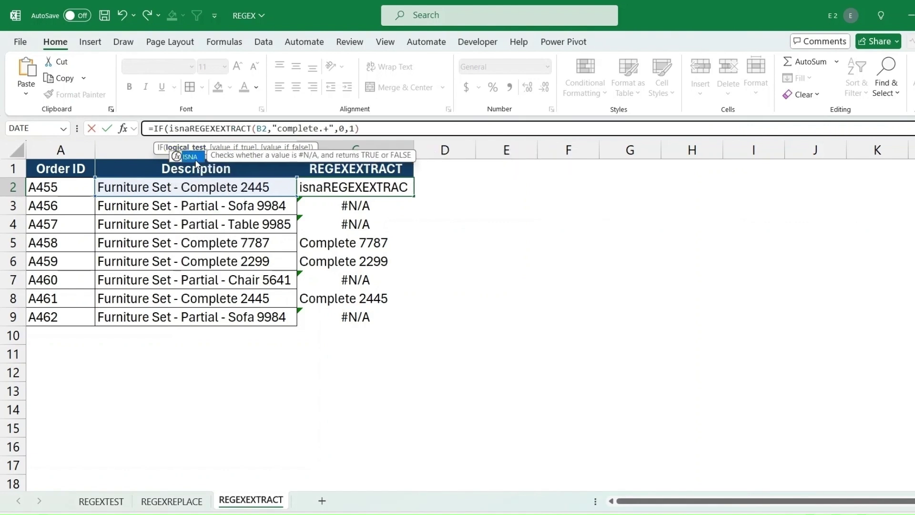
{"action": "double_click", "coordinate": [196, 159]}
{"action": "left_click", "coordinate": [366, 128]}
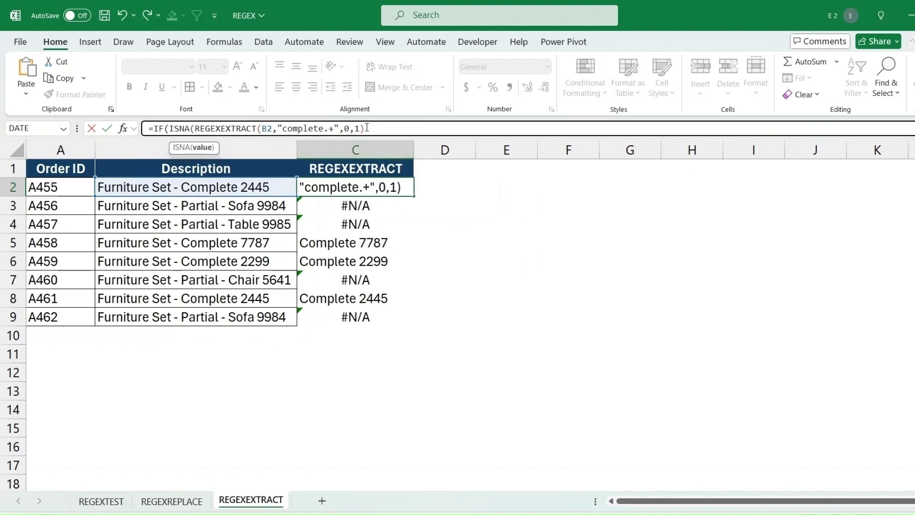
{"action": "type", "text": ")"}
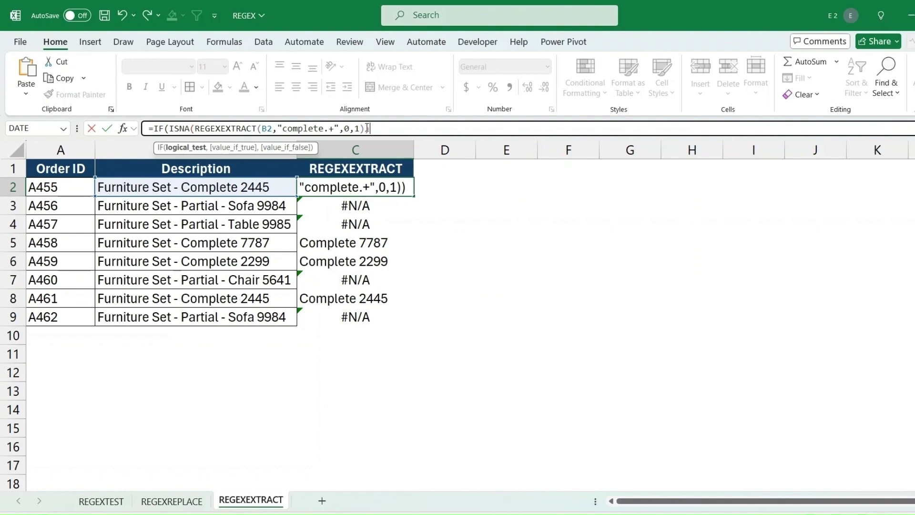
{"action": "type", "text": ","}
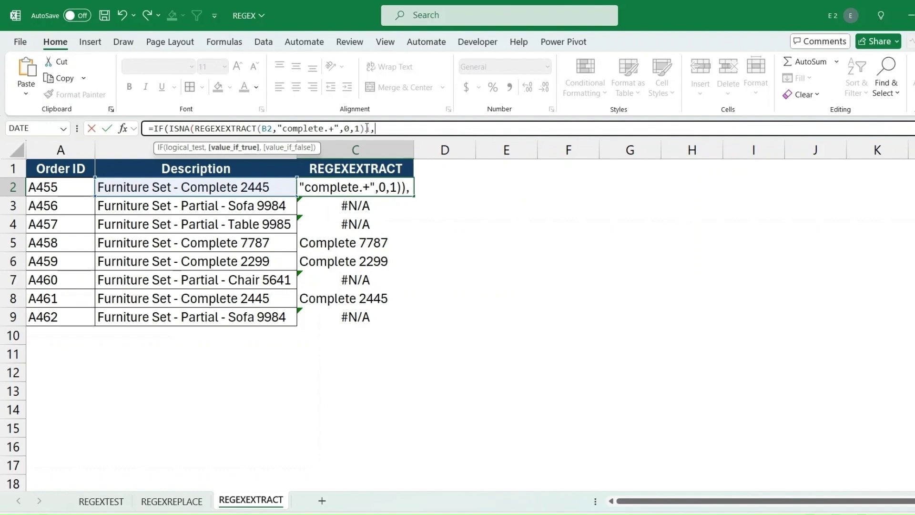
{"action": "type", "text": "\"\""}
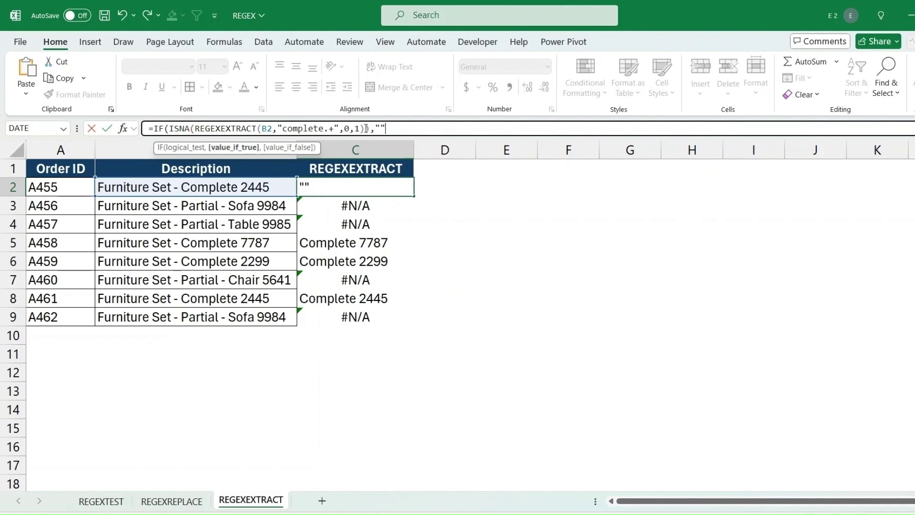
Reuse the REGEXEXTRACT expression as the IF's false result and commit the formula.
{"action": "left_click_drag", "start_coordinate": [366, 129], "coordinate": [196, 130]}
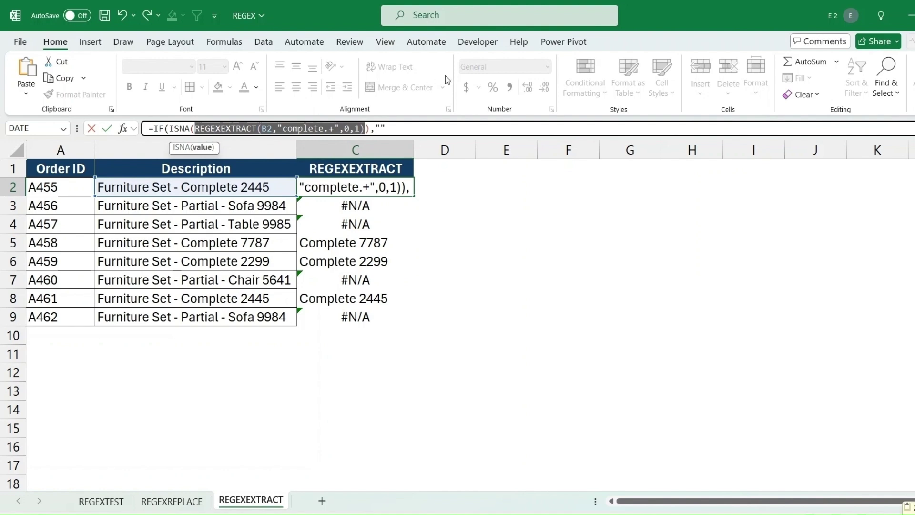
{"action": "left_click", "coordinate": [402, 127]}
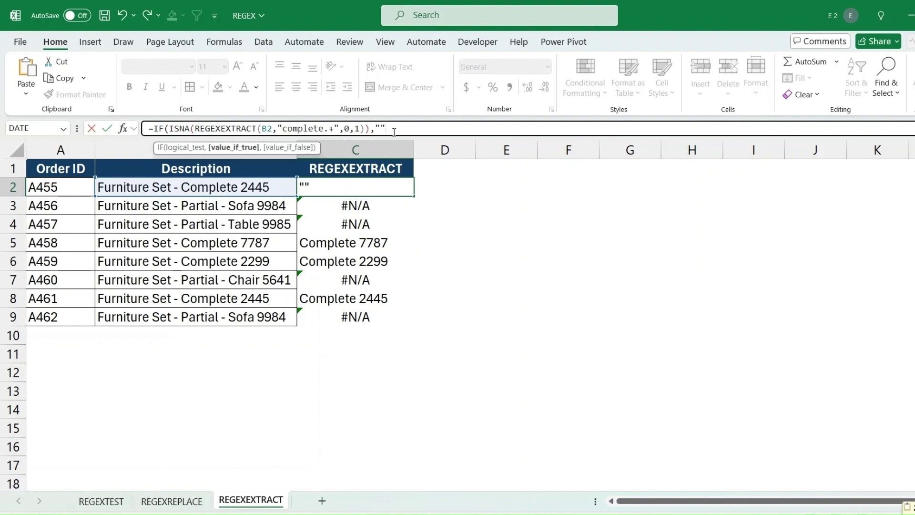
{"action": "type", "text": ","}
{"action": "type", "text": "REGEXEXTRACT(B2,\"complete.+\",0,1)"}
{"action": "type", "text": ")"}
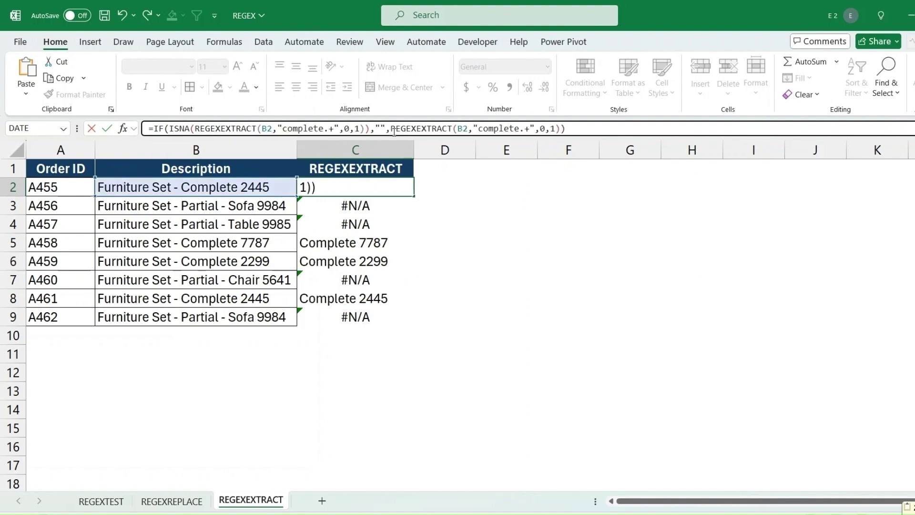
{"action": "key", "text": "Return"}
Fill the wrapped formula down to C9, leaving A456 blank.
{"action": "left_click", "coordinate": [382, 188]}
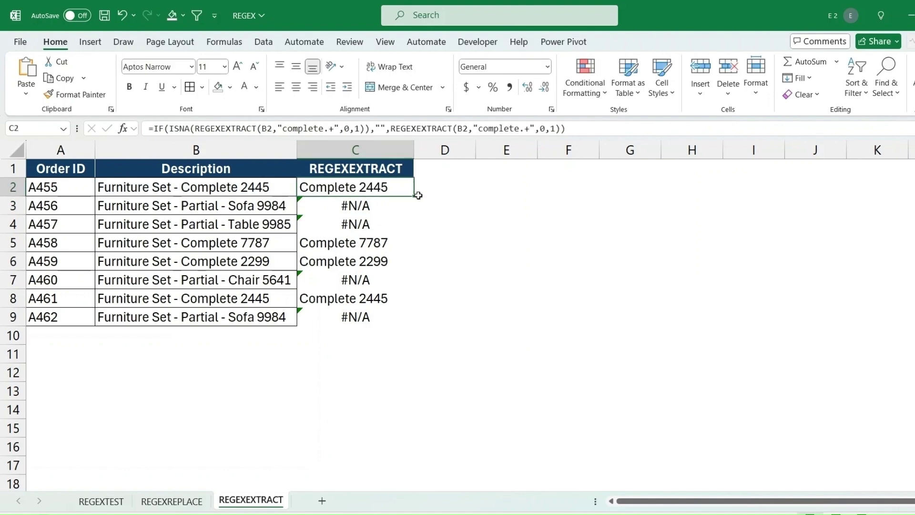
{"action": "double_click", "coordinate": [418, 195]}
{"action": "left_click", "coordinate": [358, 209]}
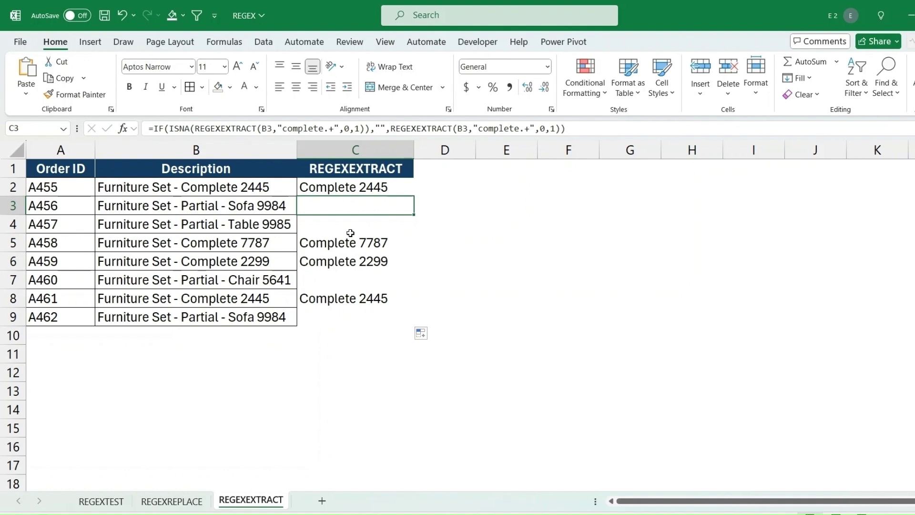
Change both "complete" patterns in C2's REGEXEXTRACT formula to "partial".
{"action": "left_click", "coordinate": [350, 190]}
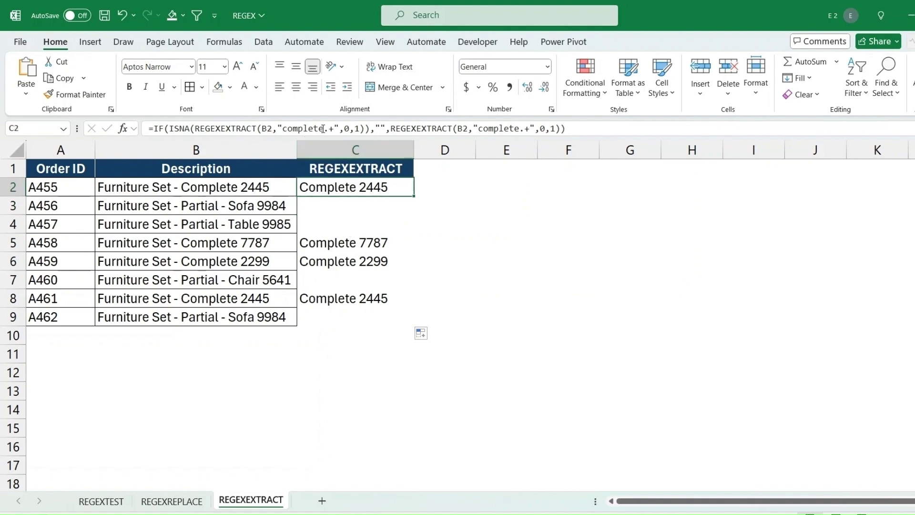
{"action": "double_click", "coordinate": [322, 129]}
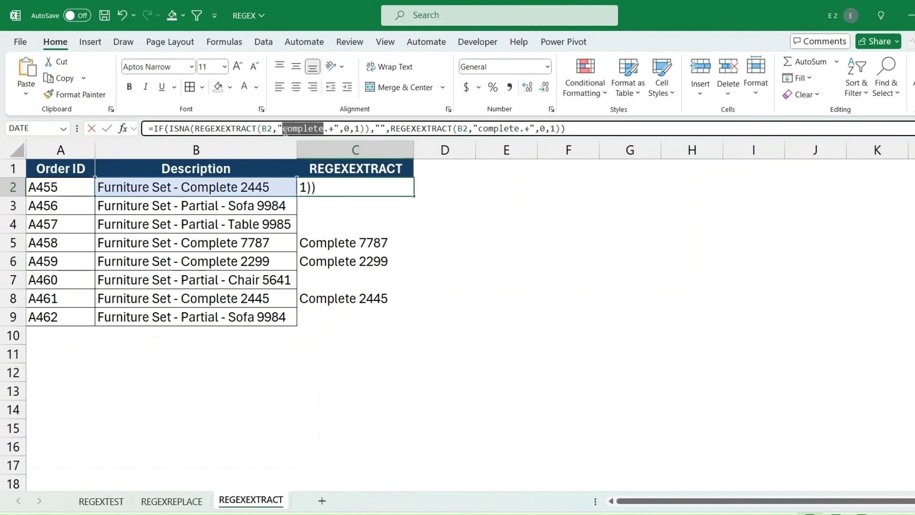
{"action": "type", "text": "parti"}
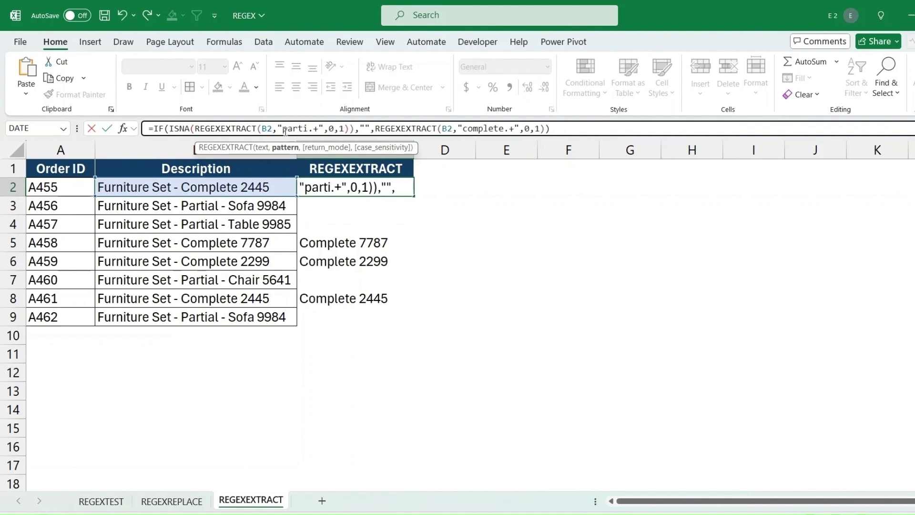
{"action": "type", "text": "al"}
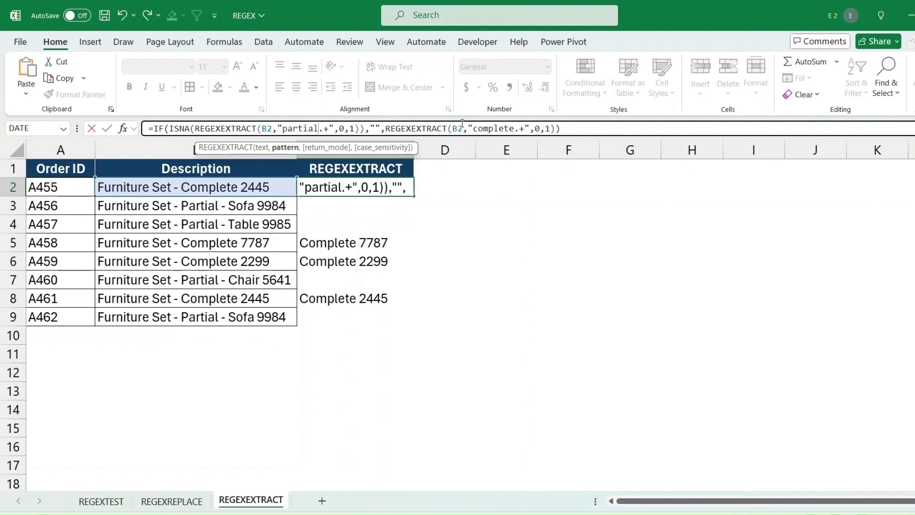
{"action": "left_click", "coordinate": [508, 127]}
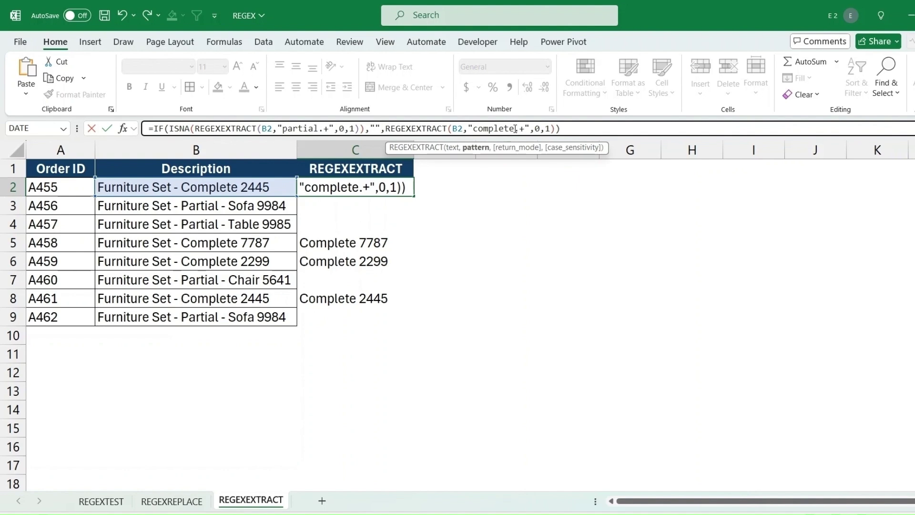
{"action": "left_click_drag", "start_coordinate": [514, 128], "coordinate": [475, 129]}
{"action": "type", "text": "par"}
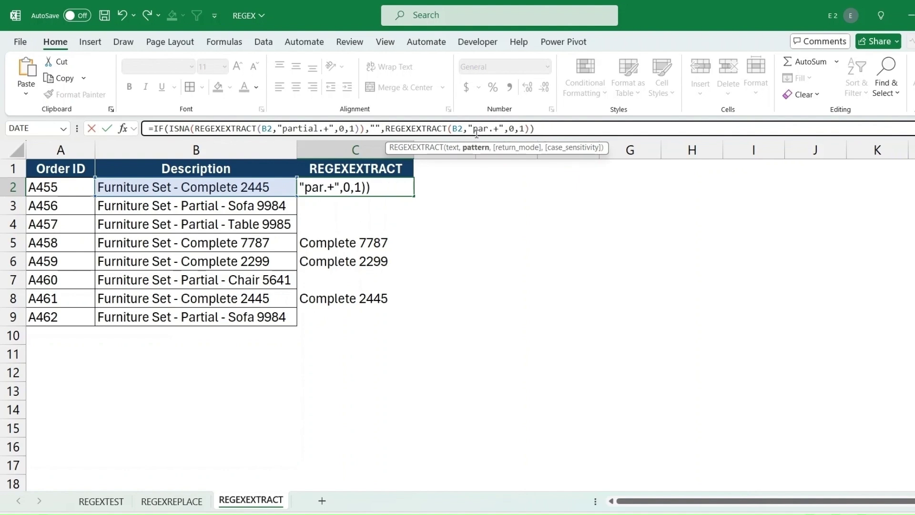
{"action": "type", "text": "tial"}
{"action": "key", "text": "Return"}
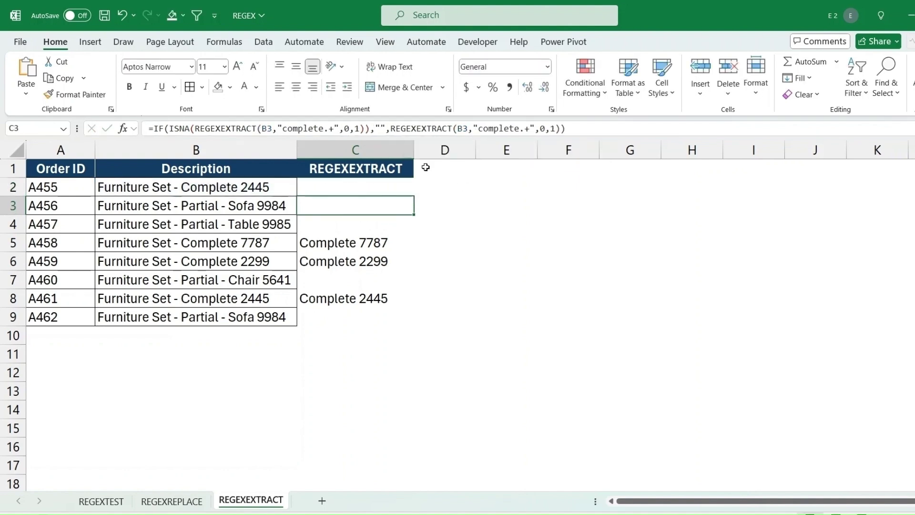
Fill the partial-extraction formula from C2 down to C9 and review the results.
{"action": "left_click", "coordinate": [378, 185]}
{"action": "double_click", "coordinate": [413, 194]}
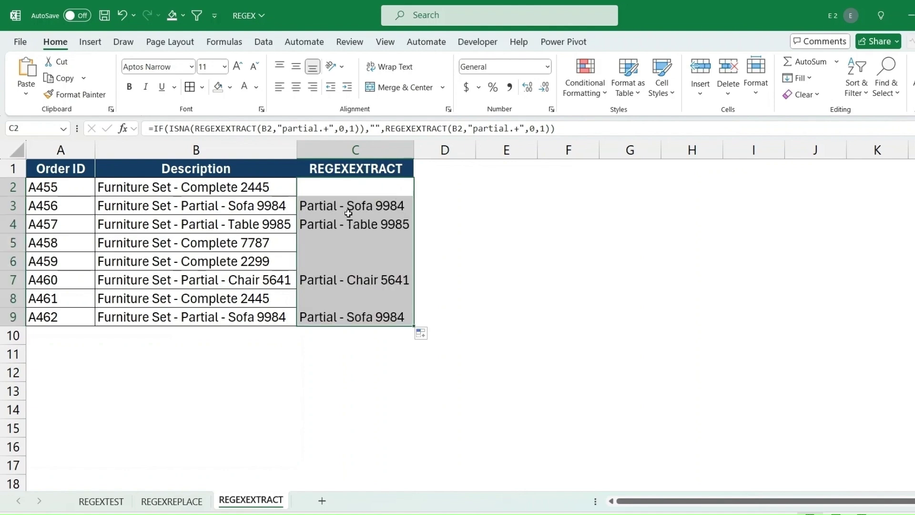
{"action": "left_click", "coordinate": [348, 209]}
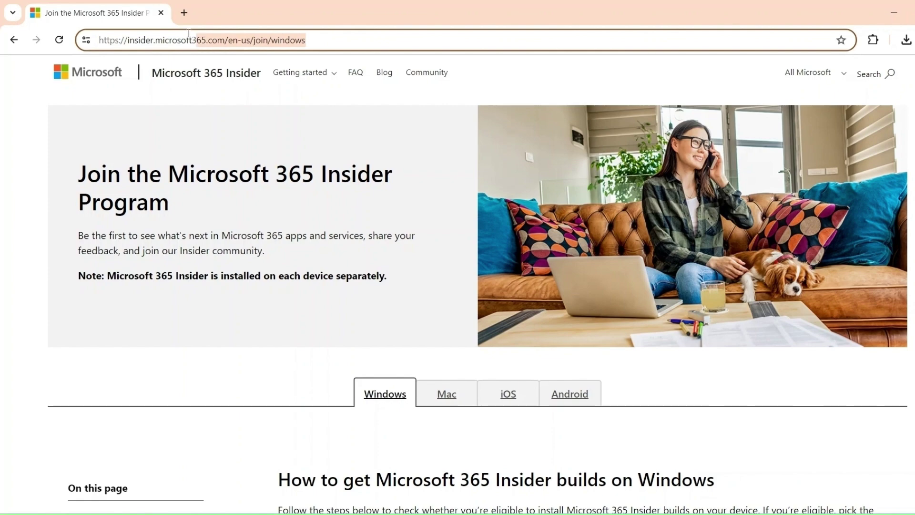
Scroll the Microsoft 365 Insider page down to the '1. Check your eligibility' section.
{"action": "left_click_drag", "start_coordinate": [327, 41], "coordinate": [99, 40]}
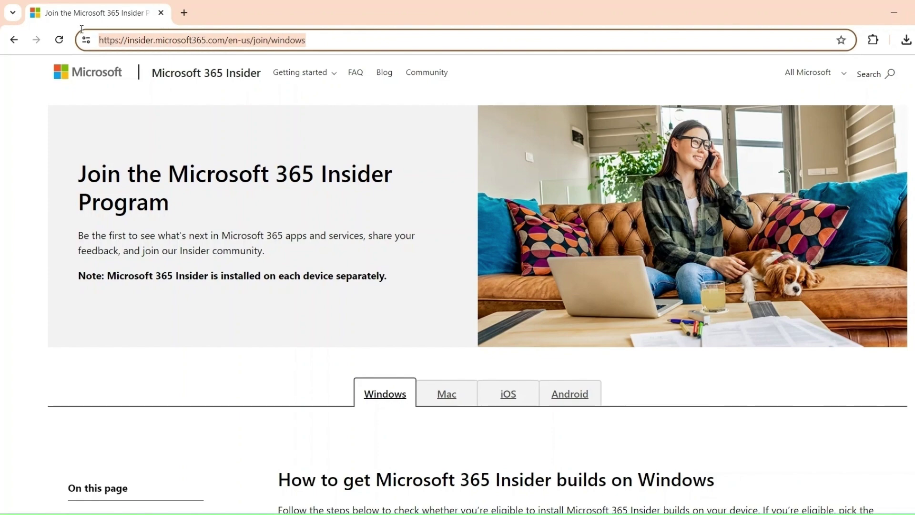
{"action": "left_click", "coordinate": [57, 163]}
{"action": "scroll", "coordinate": [136, 161], "scroll_direction": "down", "scroll_amount": 5}
{"action": "scroll", "coordinate": [244, 183], "scroll_direction": "down", "scroll_amount": 3}
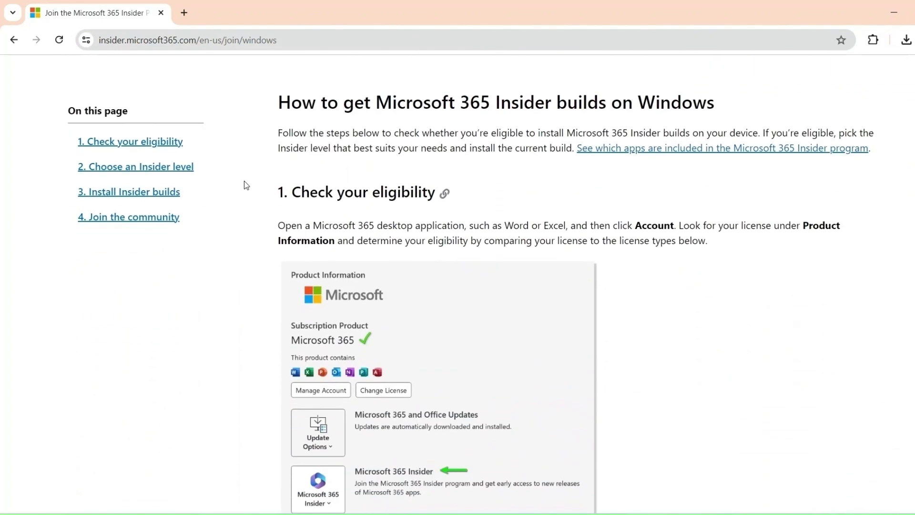
{"action": "scroll", "coordinate": [244, 183], "scroll_direction": "down", "scroll_amount": 1}
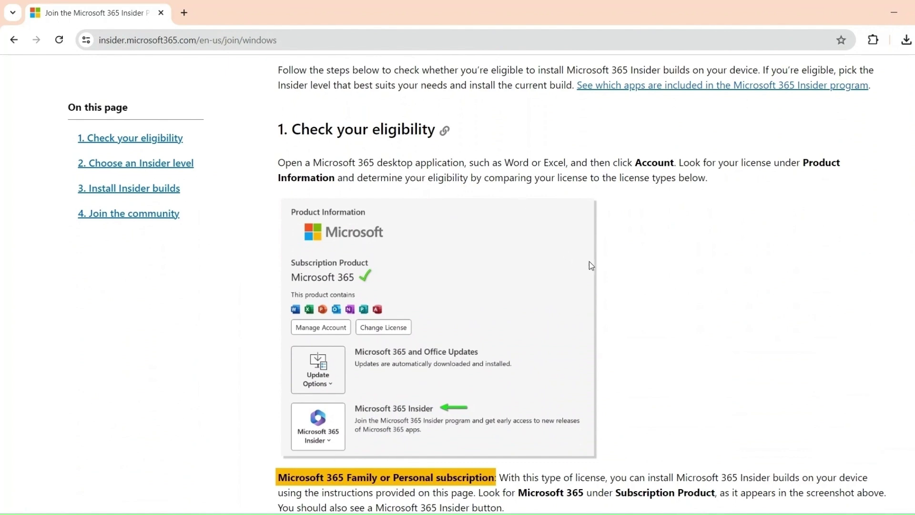